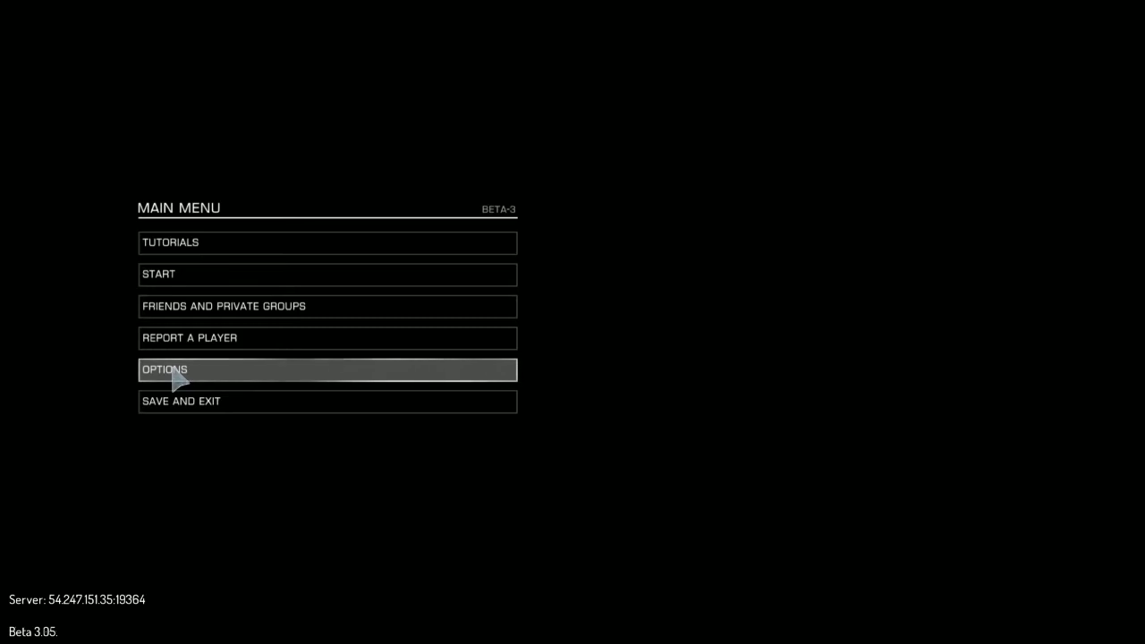
# Open the controls options and raise the mouse sensitivity to slightly below the middle of its range.
pyautogui.click(179, 370)
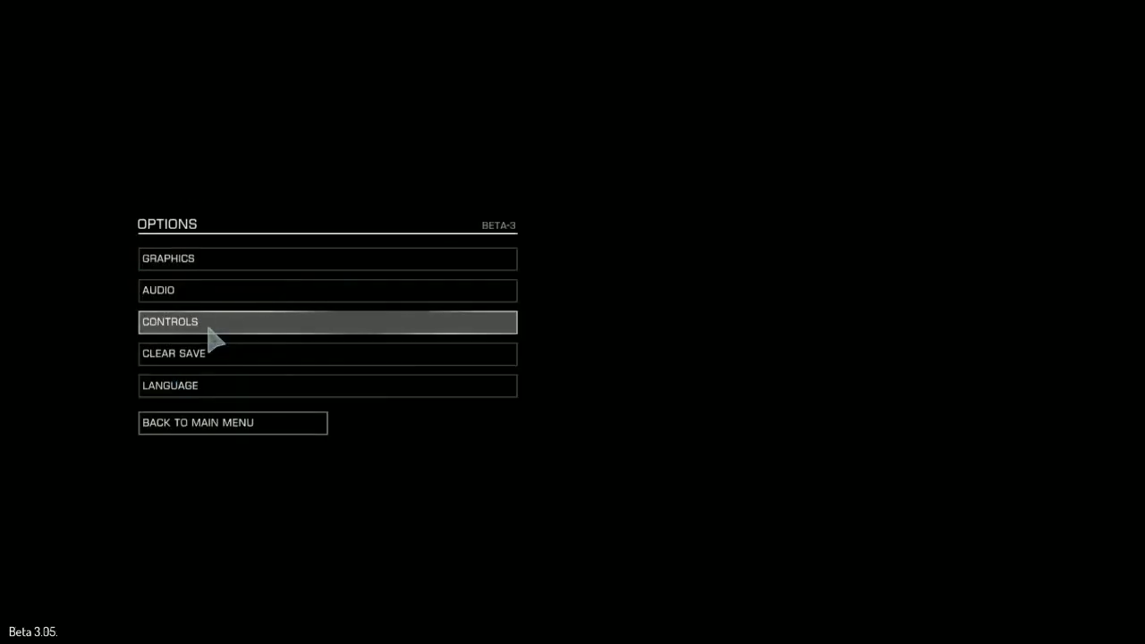
pyautogui.click(210, 331)
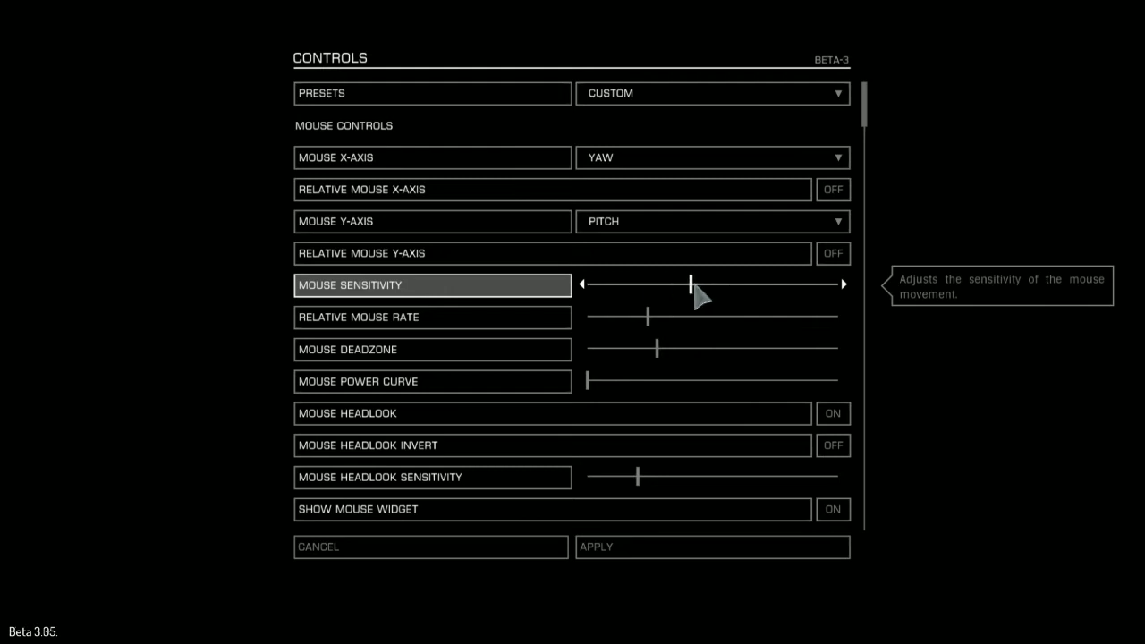
pyautogui.moveTo(696, 286)
pyautogui.mouseDown()
pyautogui.moveTo(615, 287)
pyautogui.moveTo(802, 286)
pyautogui.moveTo(703, 286)
pyautogui.mouseUp()
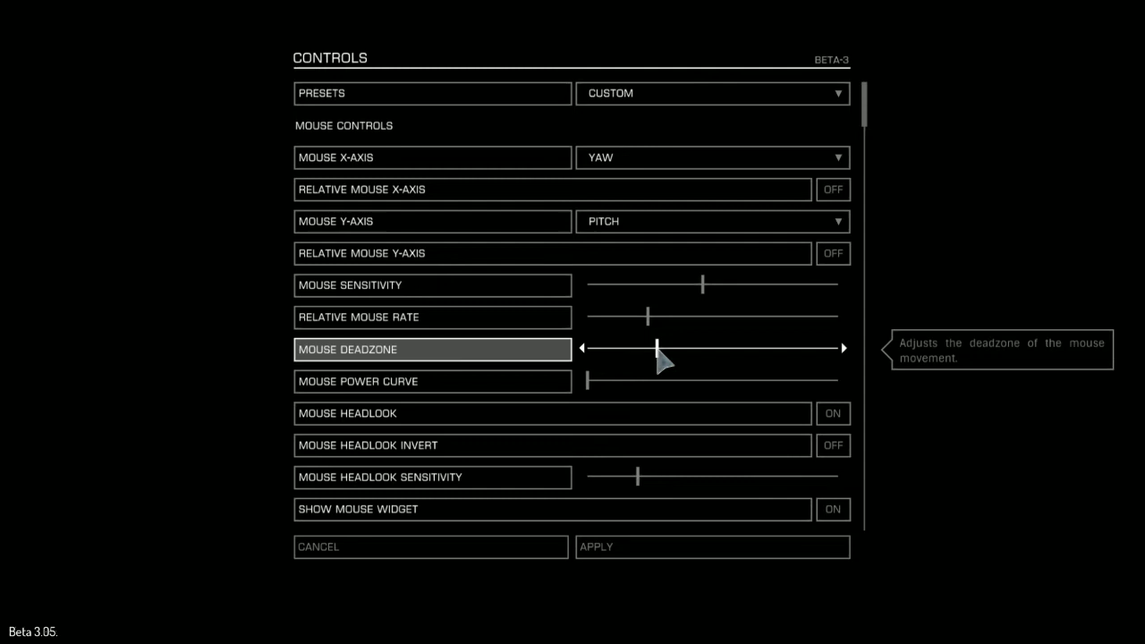
# Raise the mouse deadzone to about one third of its range and keep the mouse power curve at its minimum.
pyautogui.moveTo(658, 352)
pyautogui.mouseDown()
pyautogui.moveTo(812, 353)
pyautogui.moveTo(667, 353)
pyautogui.mouseUp()
pyautogui.press('Up')
pyautogui.press('Down')
pyautogui.press('Up')
pyautogui.press('Up')
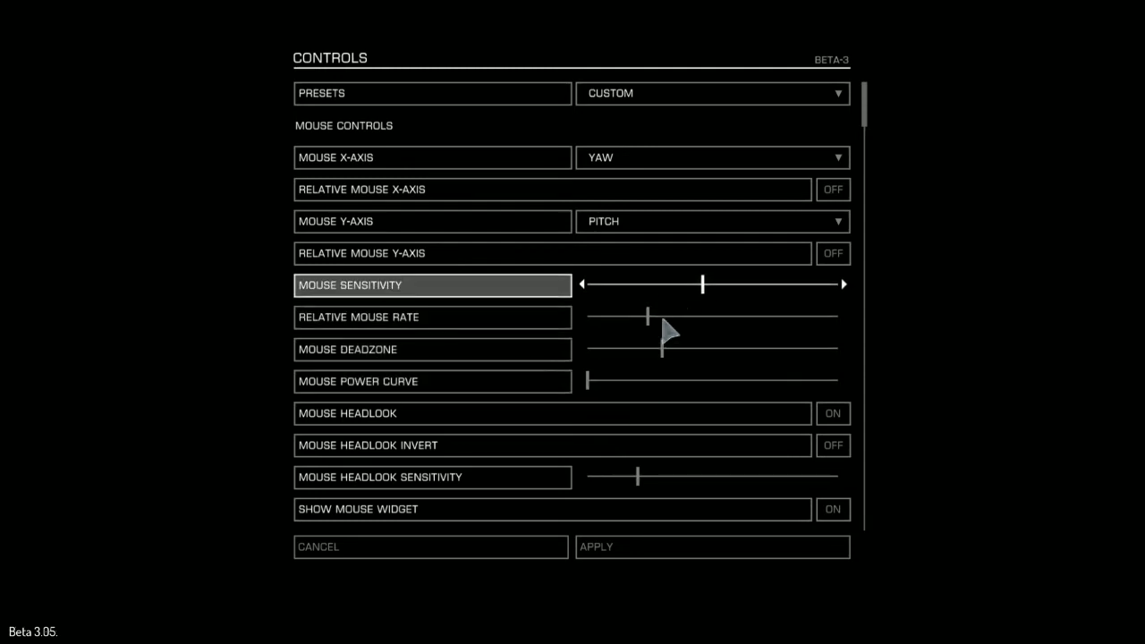
pyautogui.press('Down')
pyautogui.press('Down')
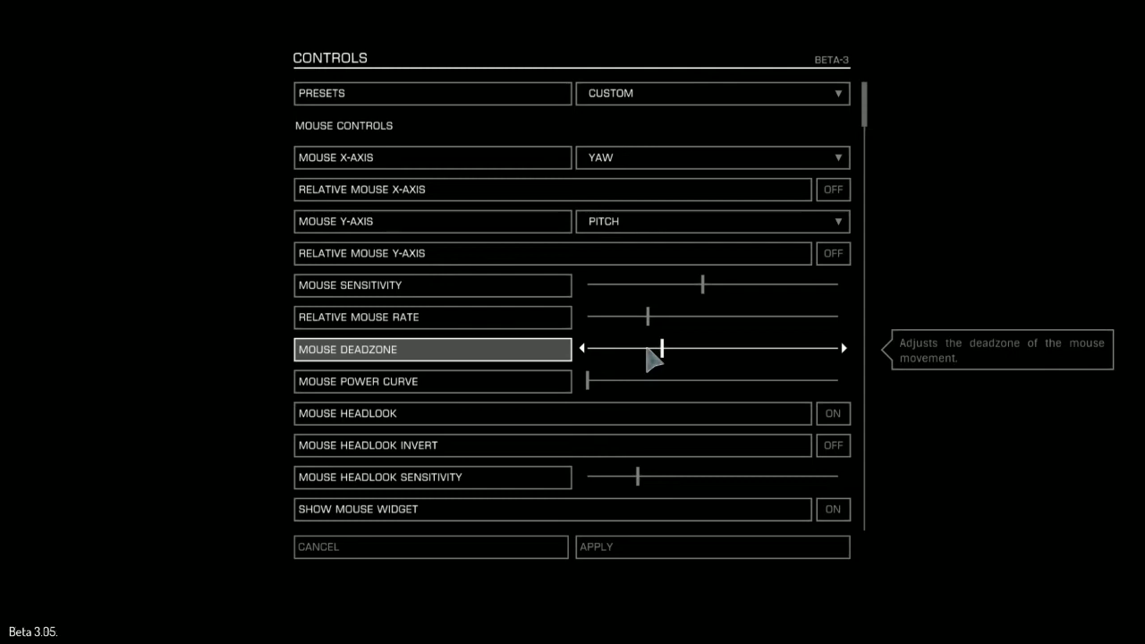
pyautogui.moveTo(661, 350); pyautogui.dragTo(588, 349)
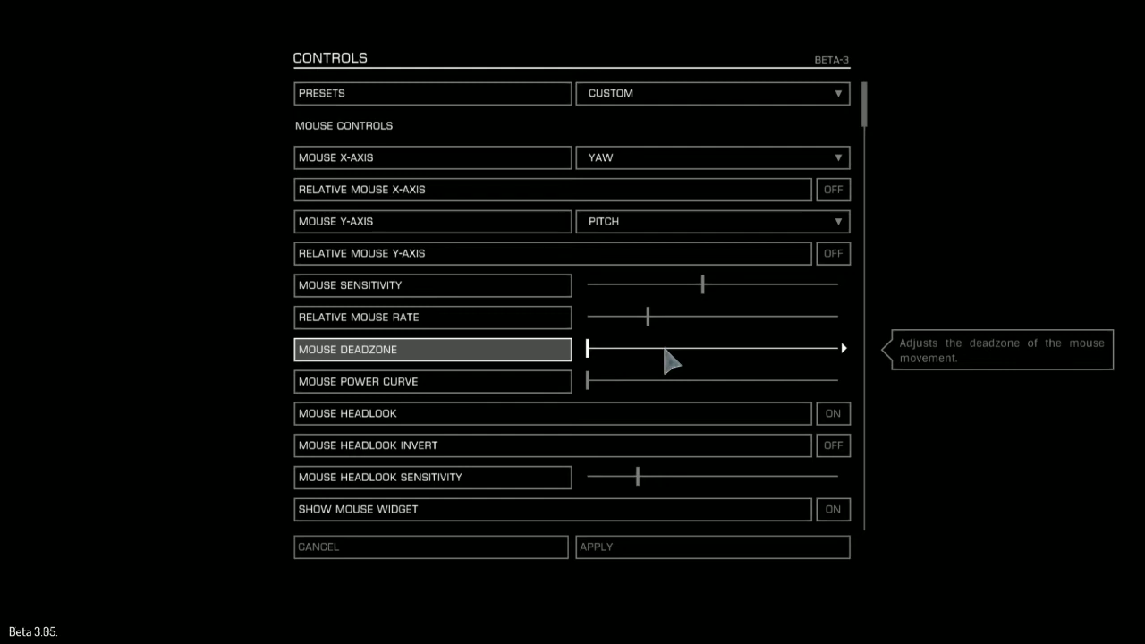
pyautogui.click(663, 350)
pyautogui.moveTo(663, 351); pyautogui.dragTo(665, 352)
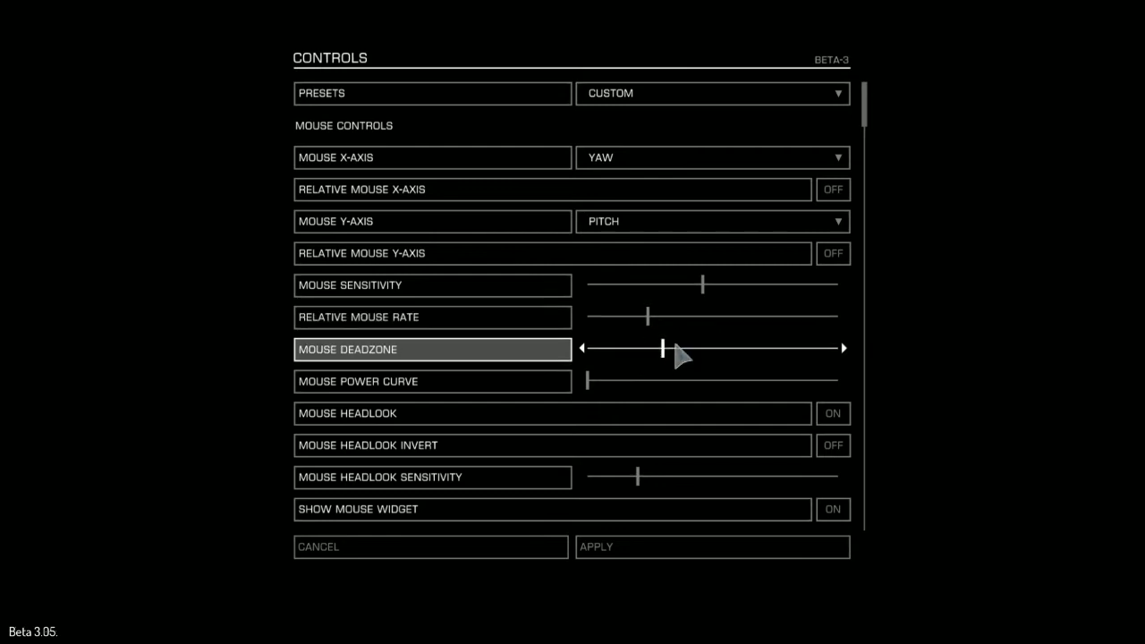
pyautogui.click(678, 359)
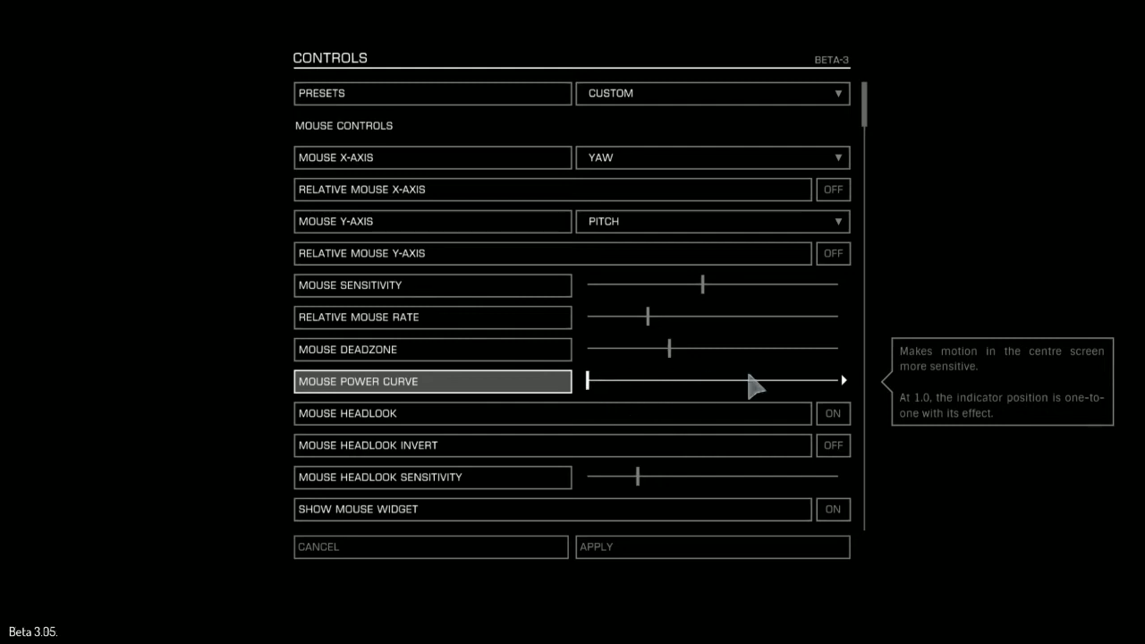
pyautogui.moveTo(587, 380); pyautogui.dragTo(539, 381)
# Examine the flight rotation, thrust and throttle bindings, including the options available for throttle increments.
pyautogui.scroll(-2, 686, 376)
pyautogui.scroll(-13, 685, 361)
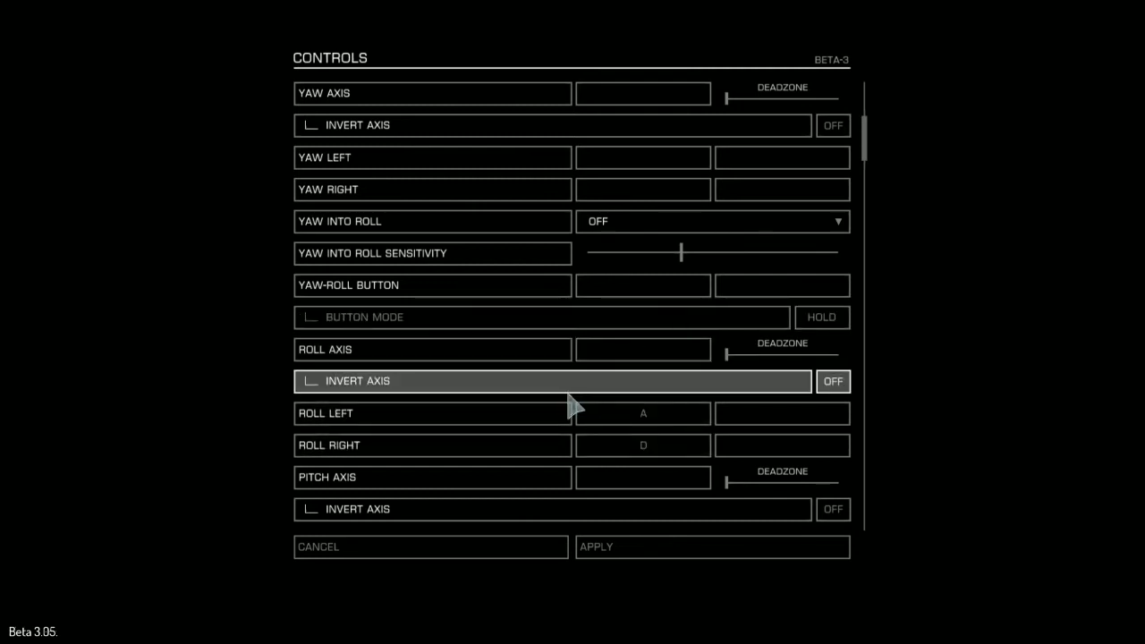
pyautogui.scroll(-10, 569, 402)
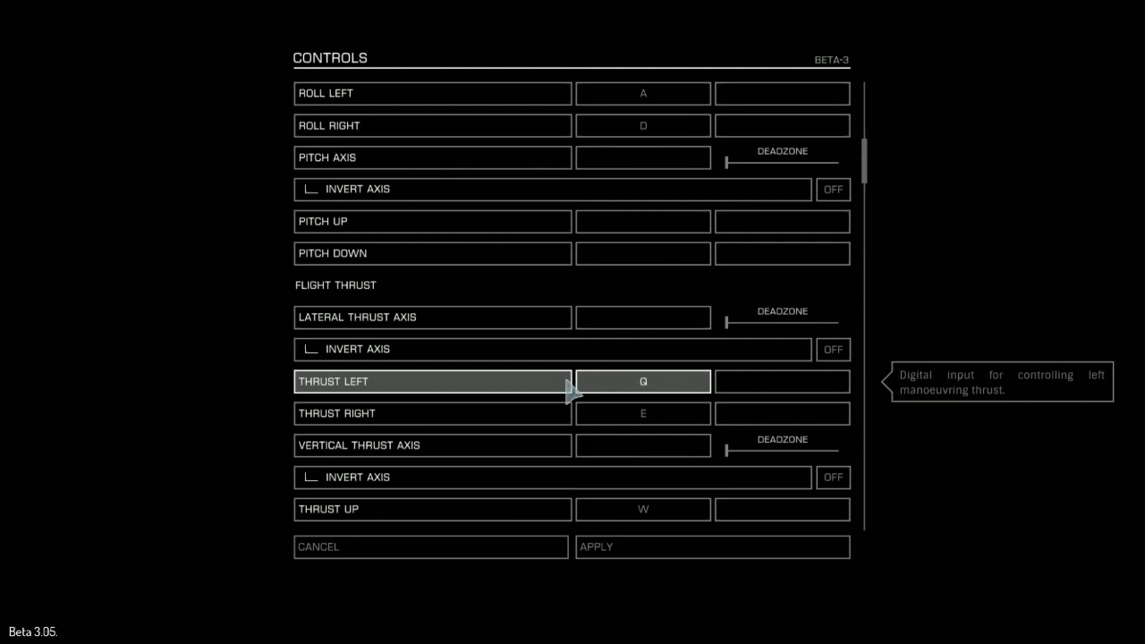
pyautogui.scroll(-5, 568, 391)
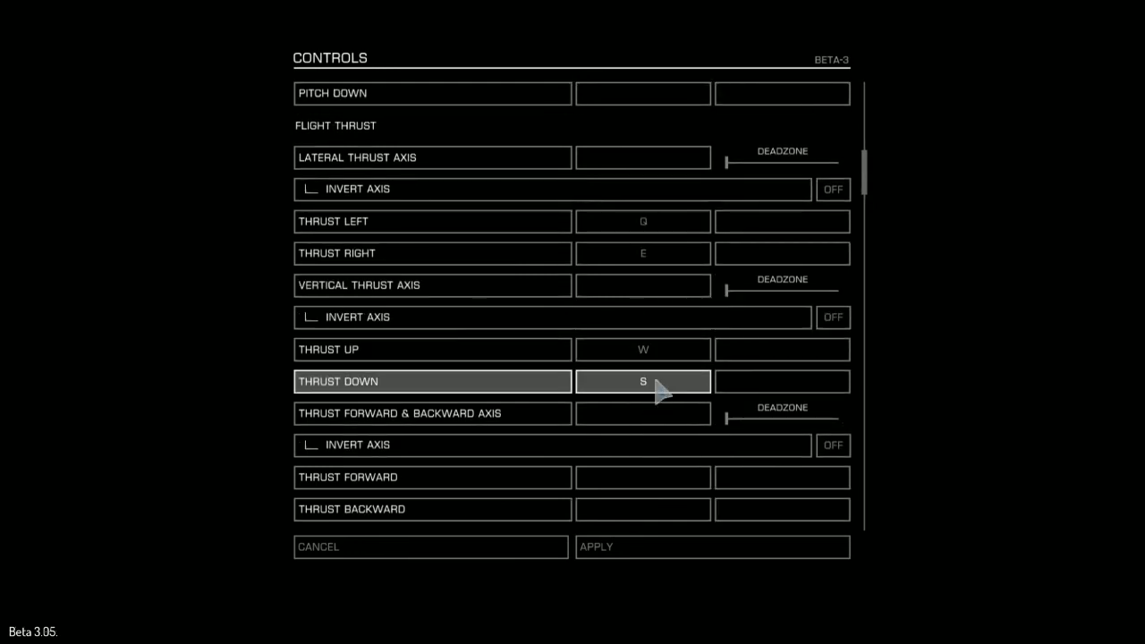
pyautogui.moveTo(663, 369)
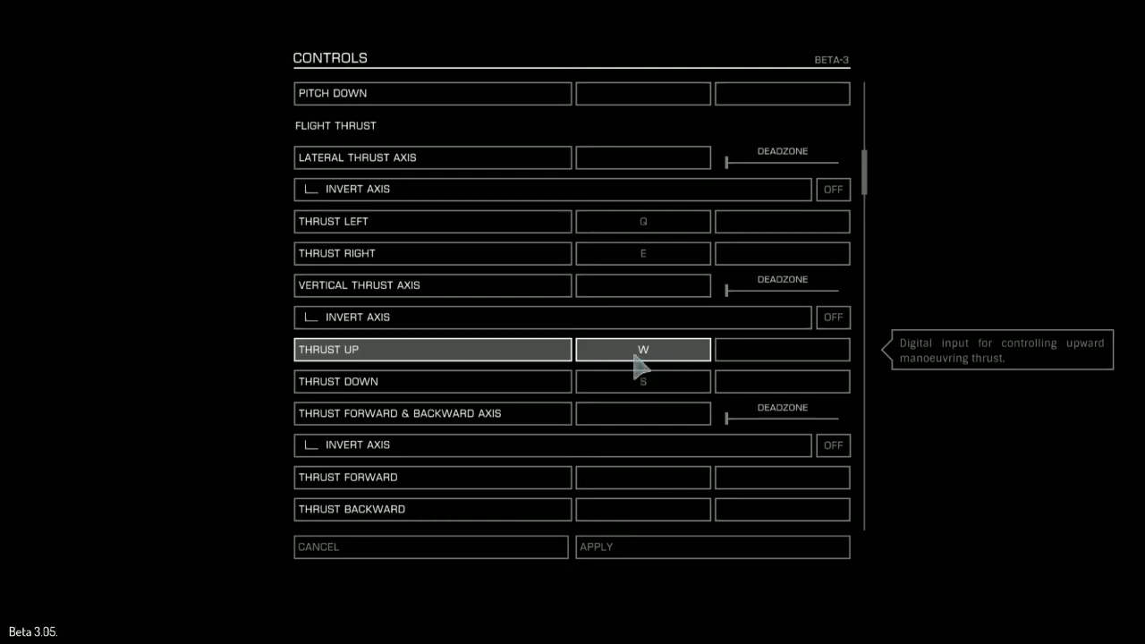
pyautogui.scroll(-8, 660, 358)
pyautogui.scroll(-6, 661, 351)
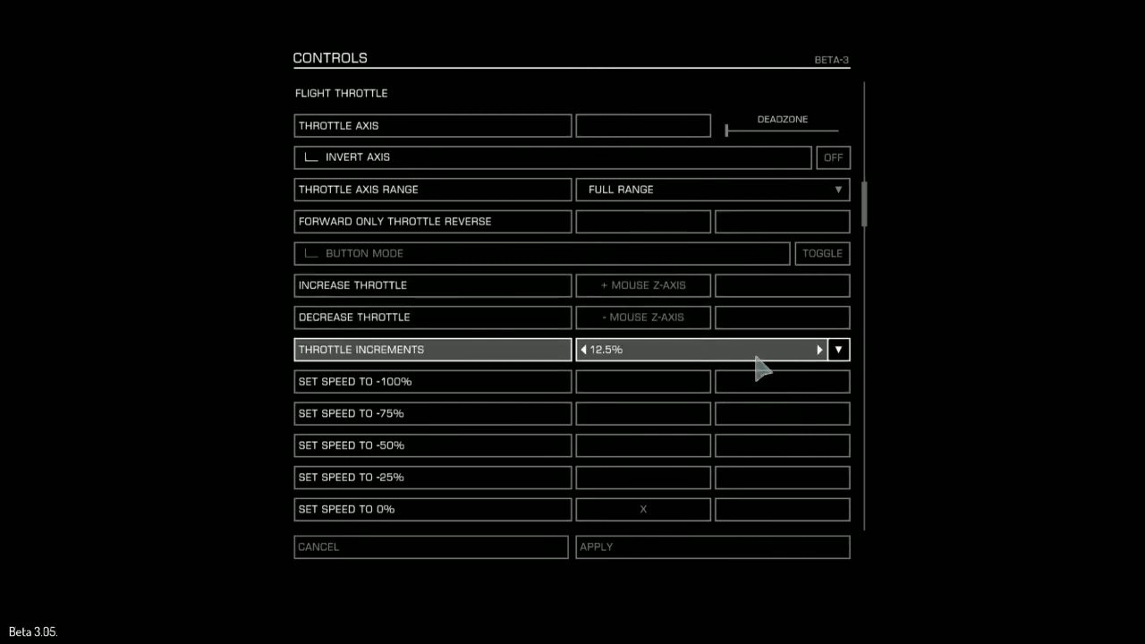
pyautogui.click(814, 355)
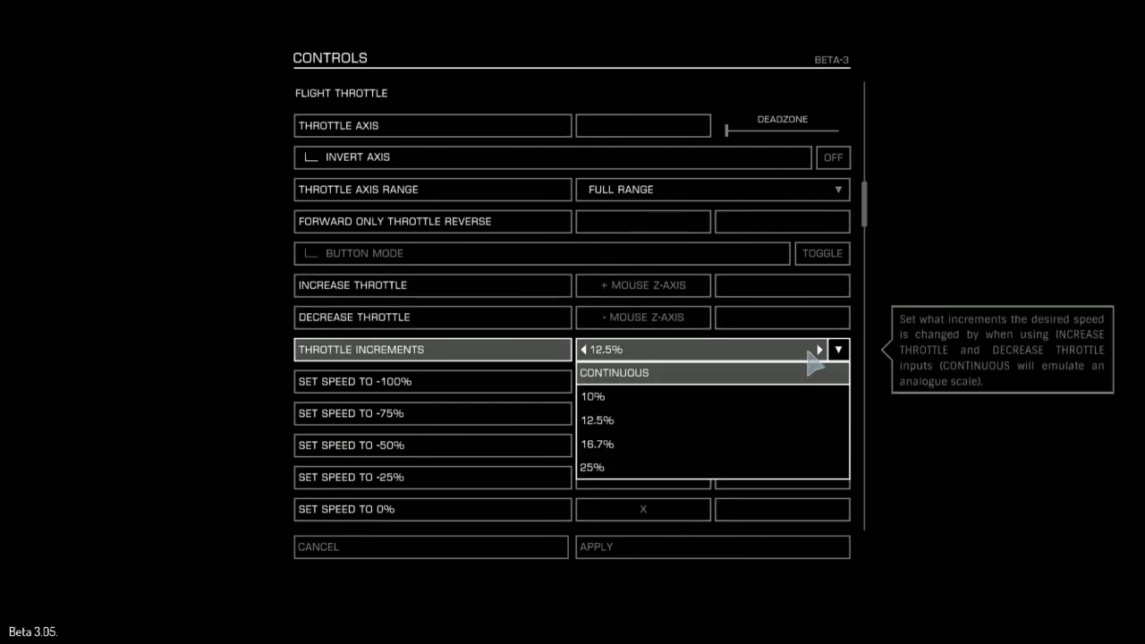
pyautogui.click(811, 355)
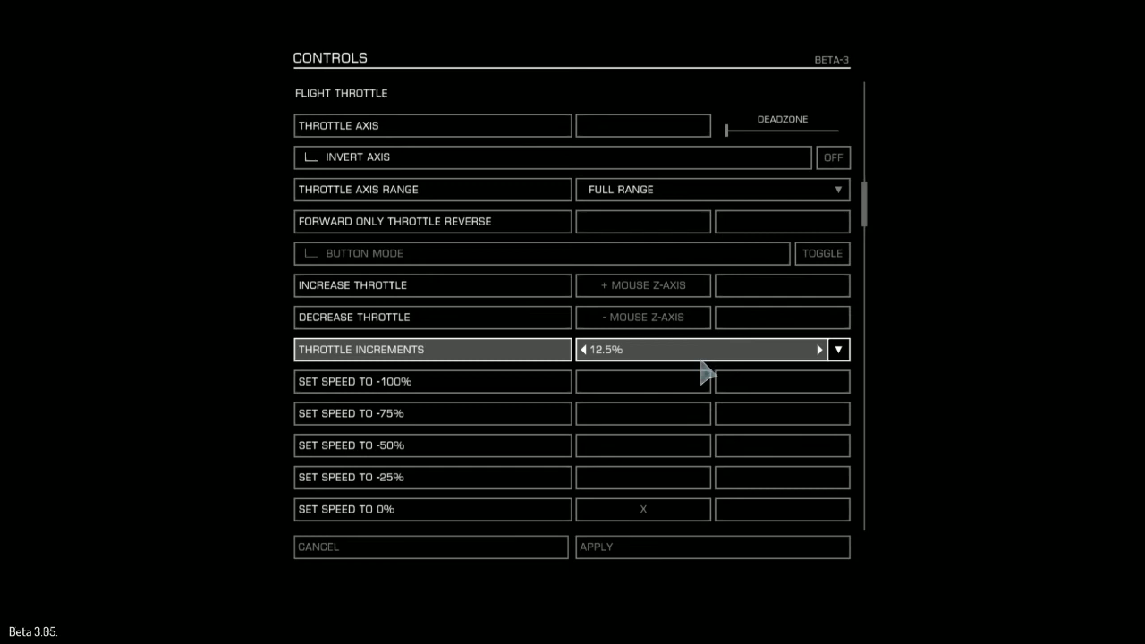
# Review the bindings for the fixed speed settings and the flight landing overrides.
pyautogui.scroll(-5, 699, 374)
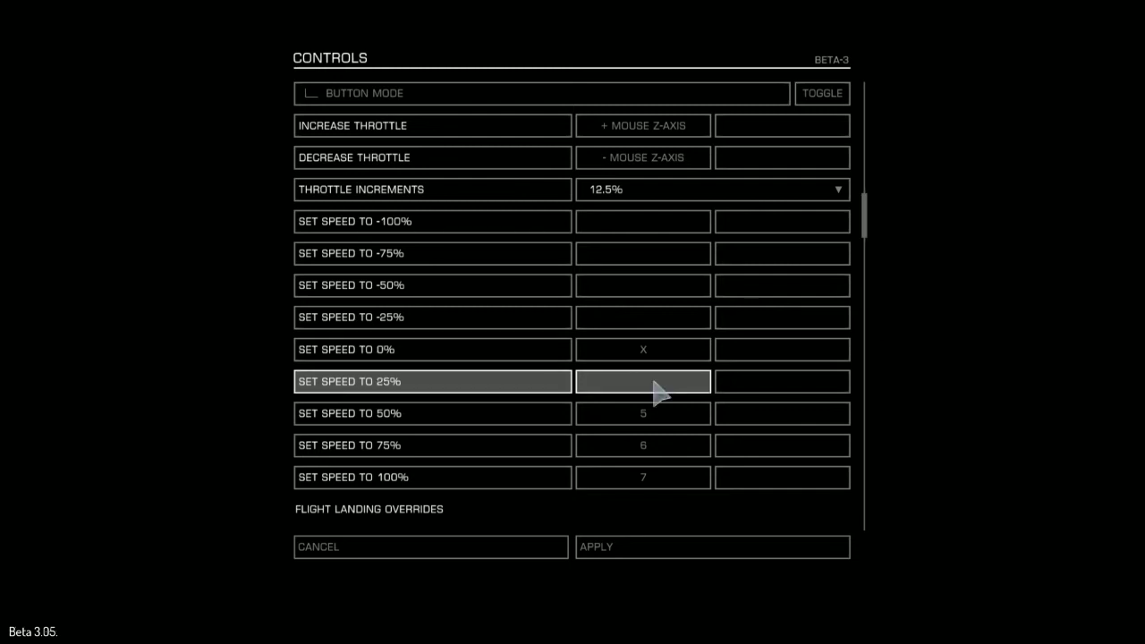
pyautogui.scroll(-1, 662, 413)
pyautogui.scroll(-2, 666, 416)
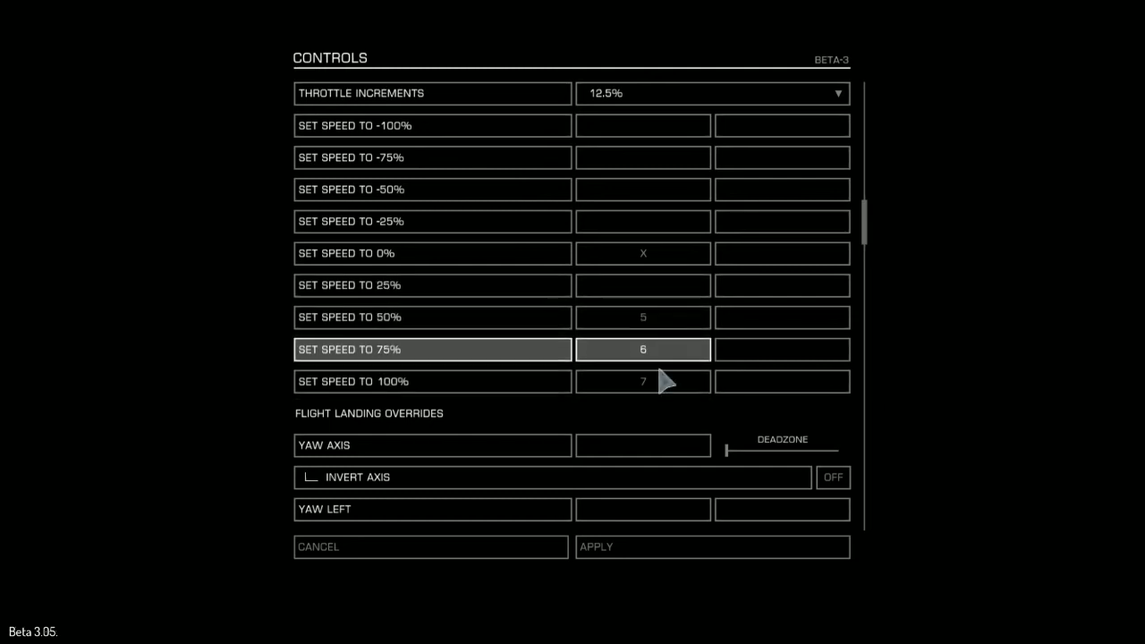
pyautogui.moveTo(639, 363)
pyautogui.scroll(-8, 639, 363)
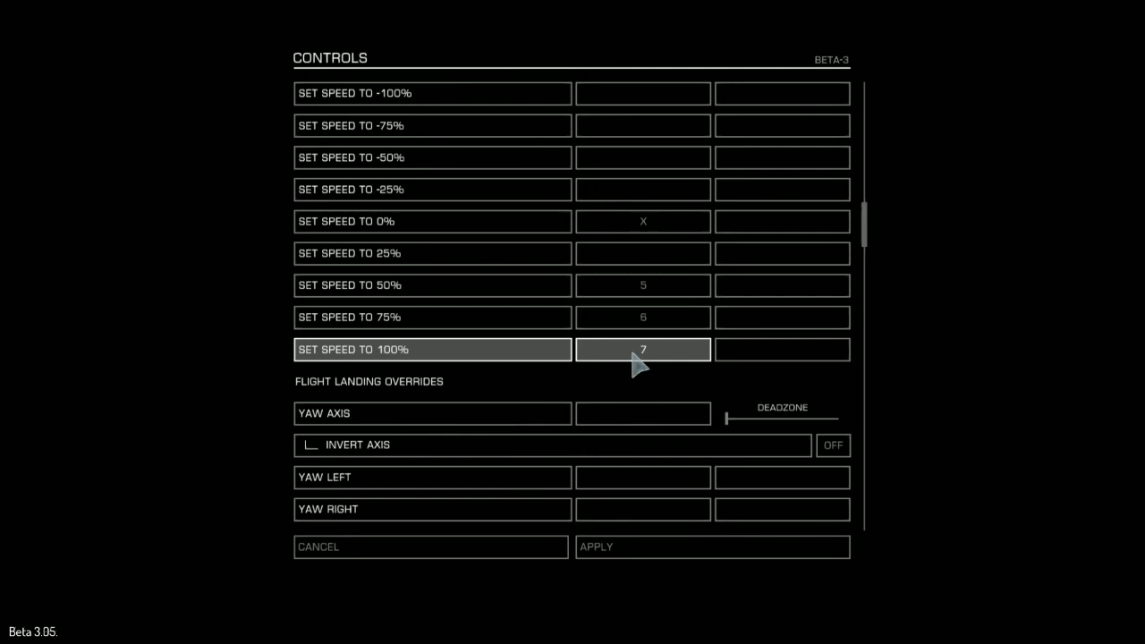
pyautogui.scroll(-17, 637, 354)
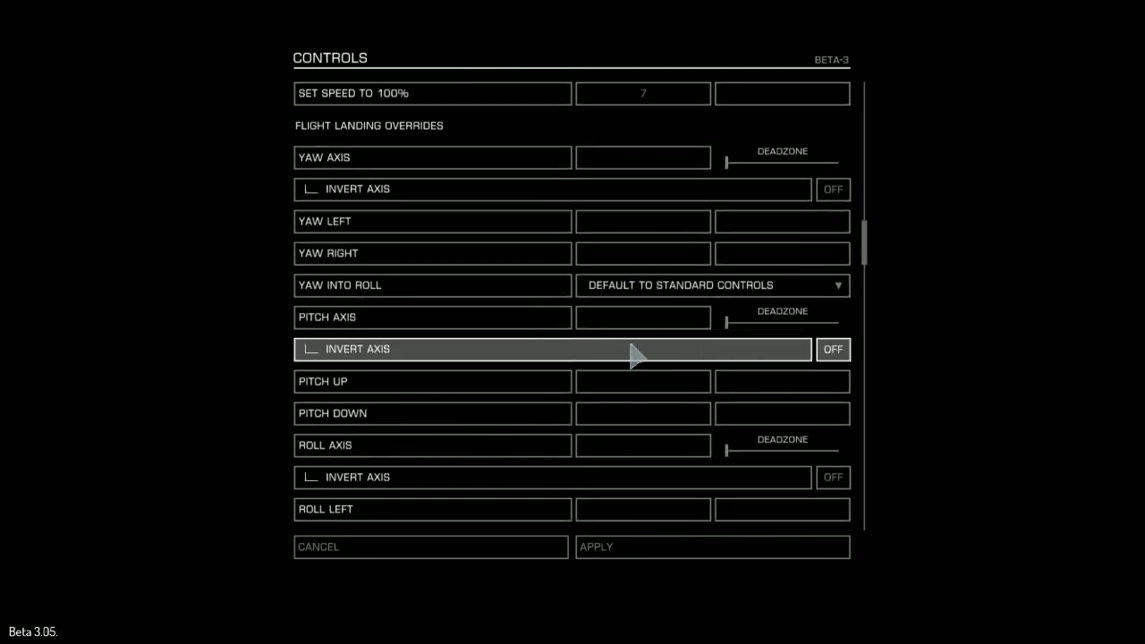
pyautogui.scroll(-4, 636, 353)
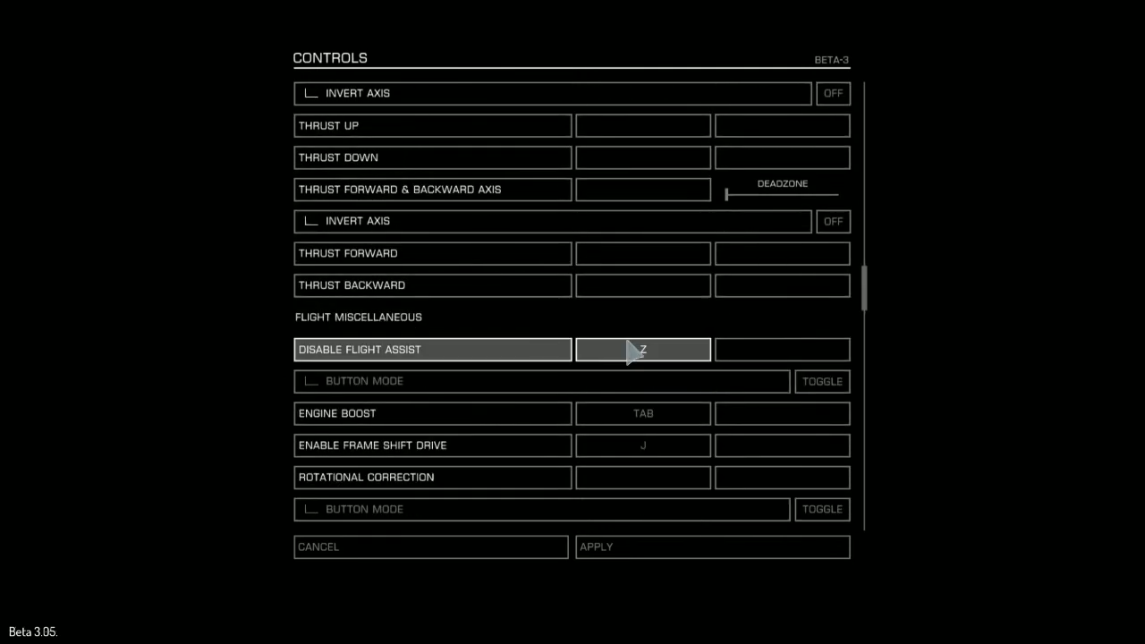
# Review the flight miscellaneous and targeting bindings, from disabling flight assist to cycling through the target's subsystems.
pyautogui.moveTo(547, 322)
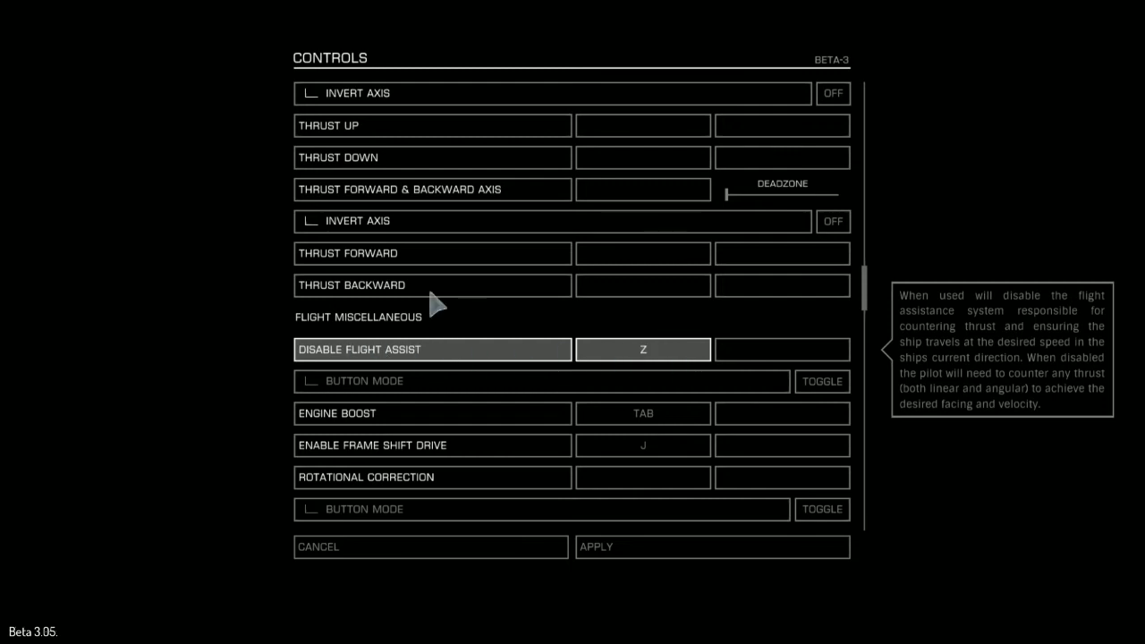
pyautogui.moveTo(435, 359)
pyautogui.scroll(-2, 408, 362)
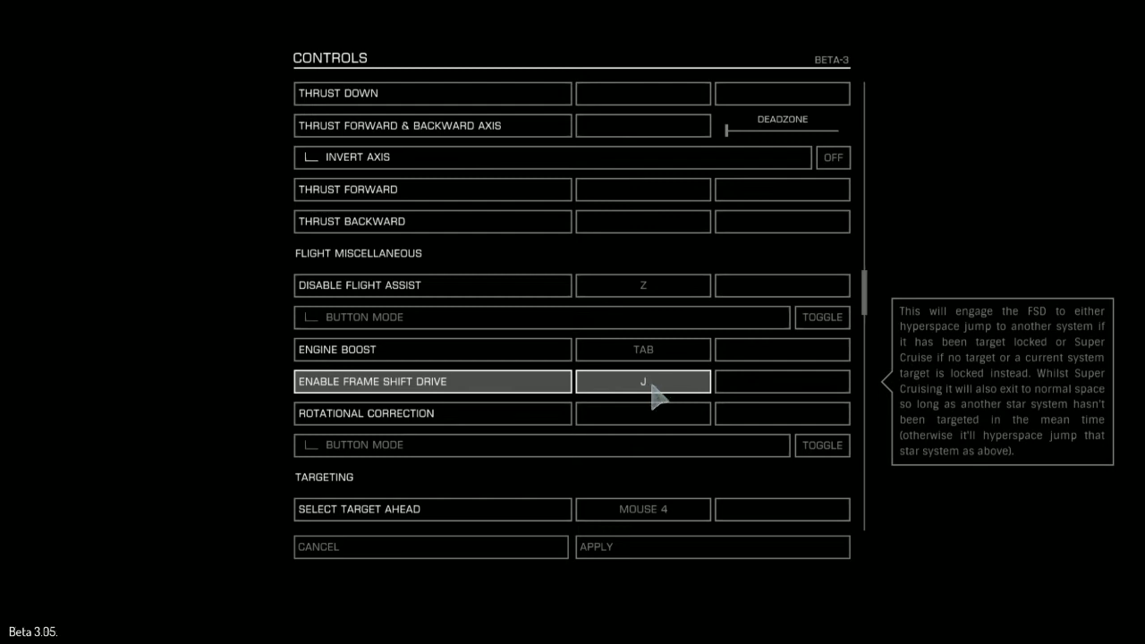
pyautogui.scroll(-5, 653, 390)
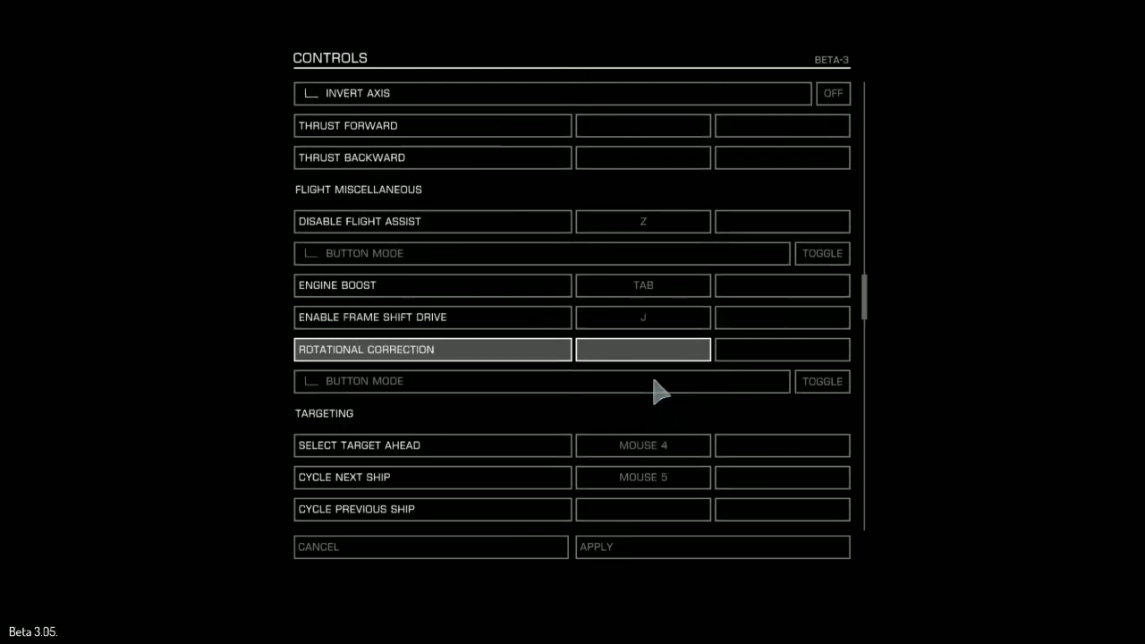
pyautogui.scroll(-1, 576, 358)
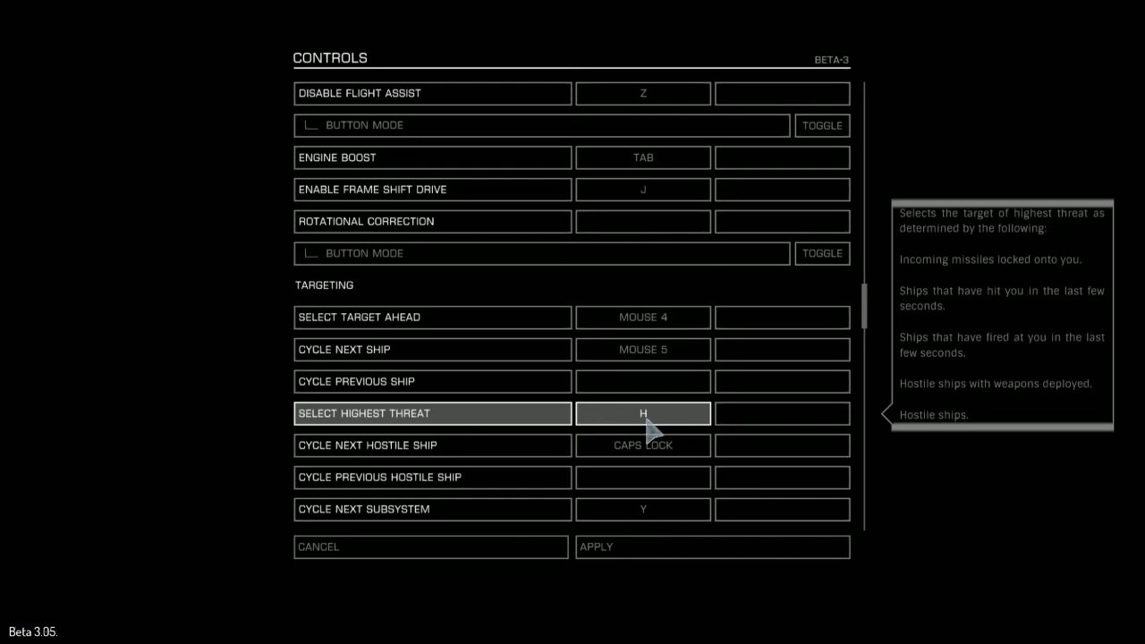
pyautogui.scroll(-1, 647, 430)
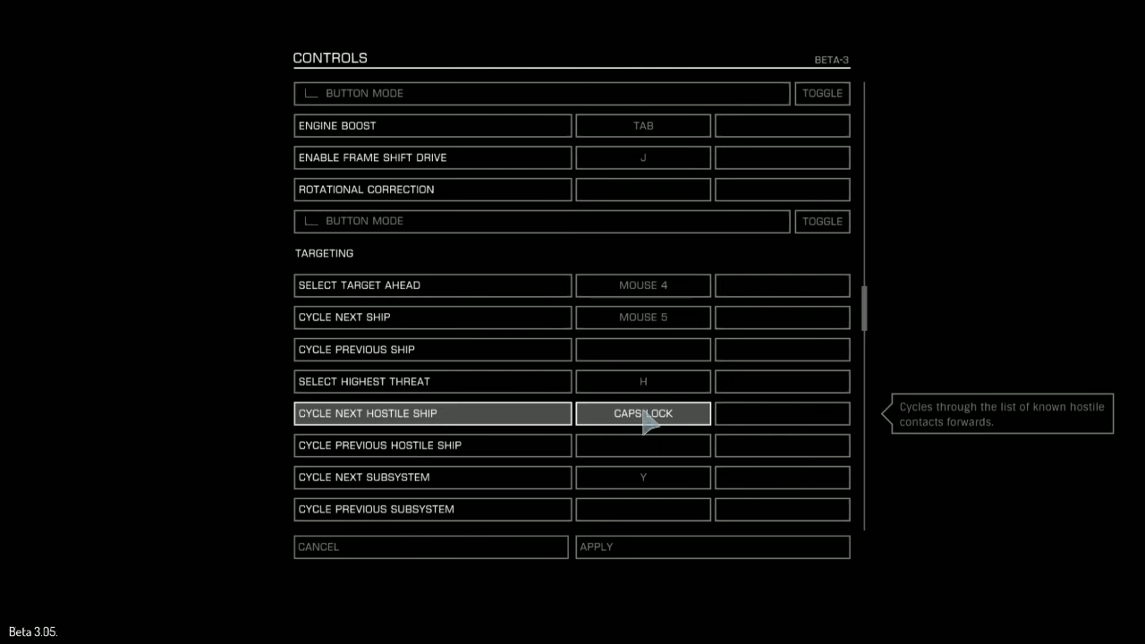
pyautogui.scroll(-3, 644, 421)
pyautogui.moveTo(645, 393)
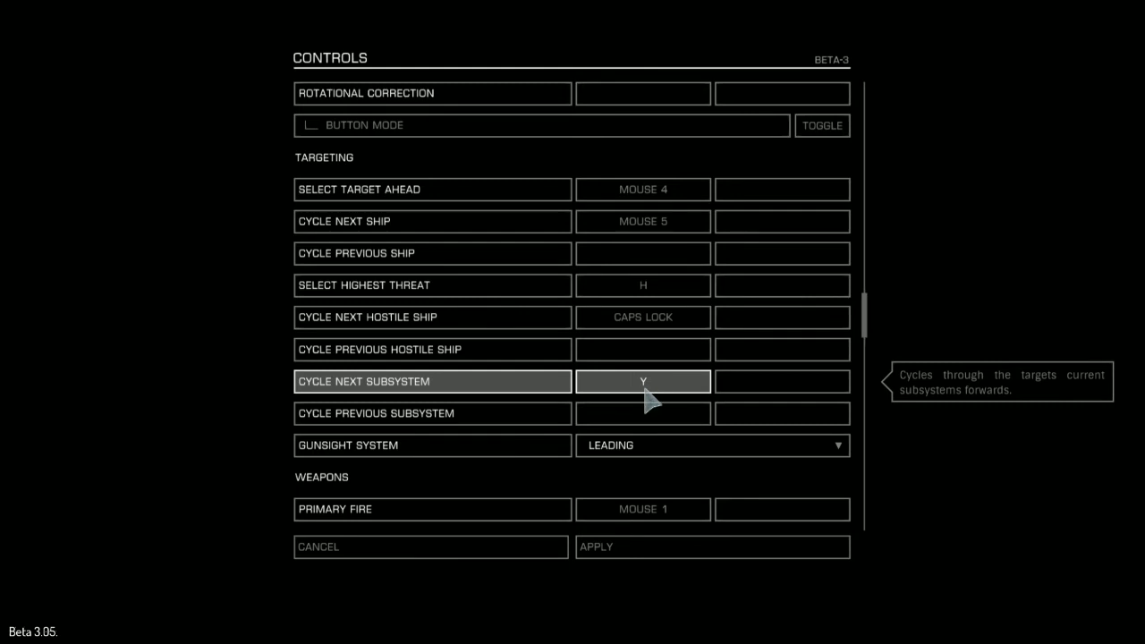
pyautogui.scroll(-2, 650, 403)
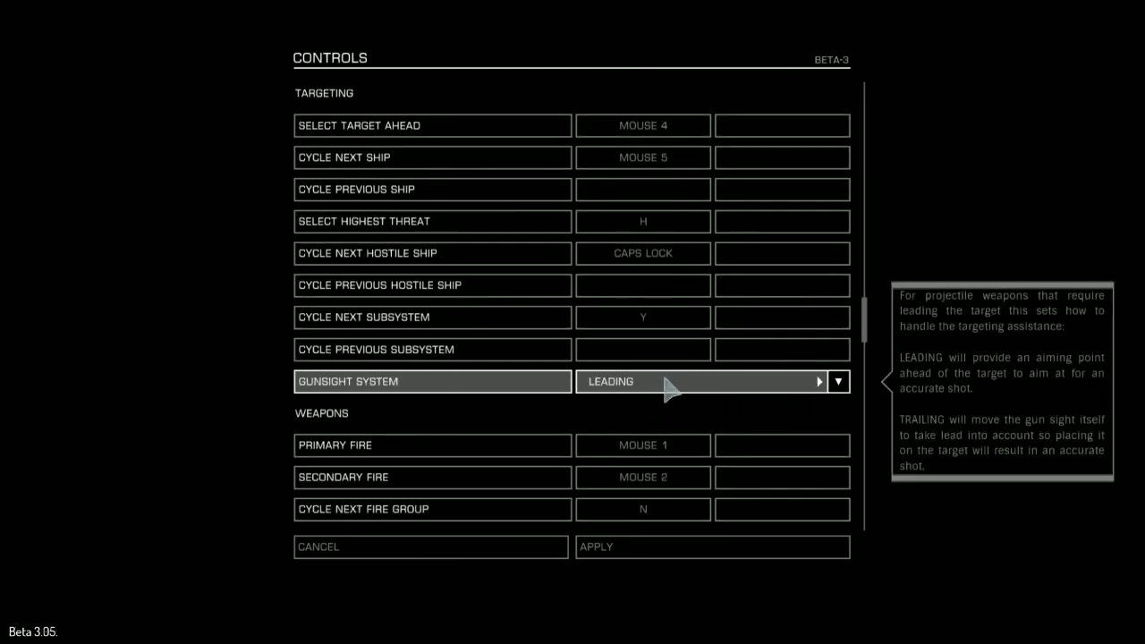
# Try the Trailing option for the gunsight system and return it to Leading.
pyautogui.click(820, 382)
pyautogui.click(814, 383)
pyautogui.click(691, 429)
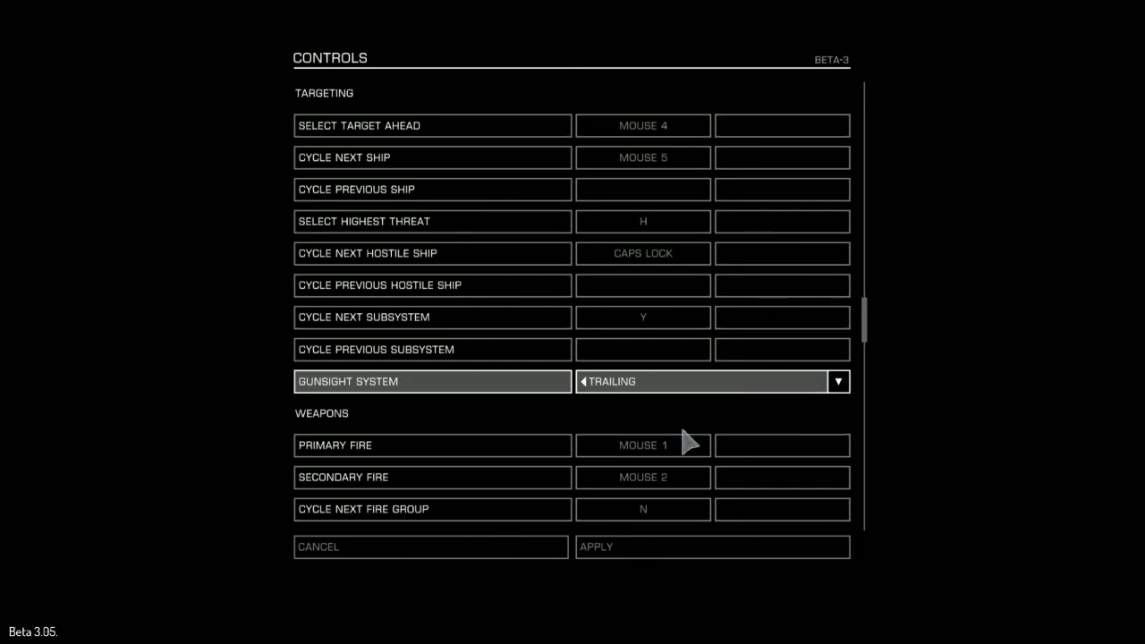
pyautogui.click(631, 385)
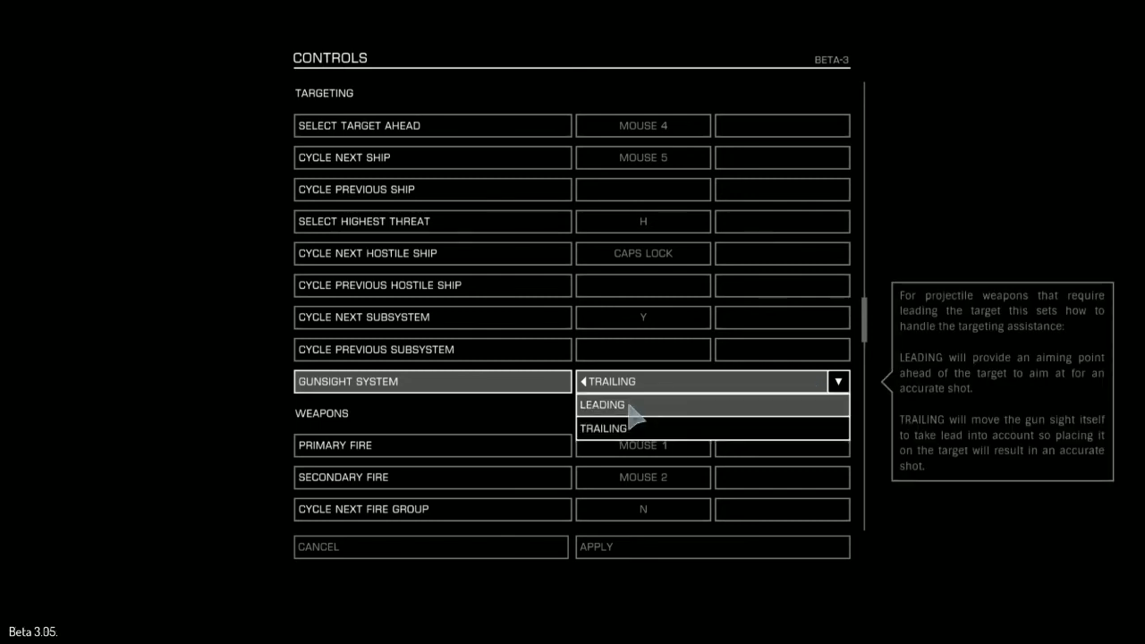
pyautogui.click(632, 405)
# Review the weapons bindings and the silent running binding in the cooling section.
pyautogui.scroll(-3, 524, 378)
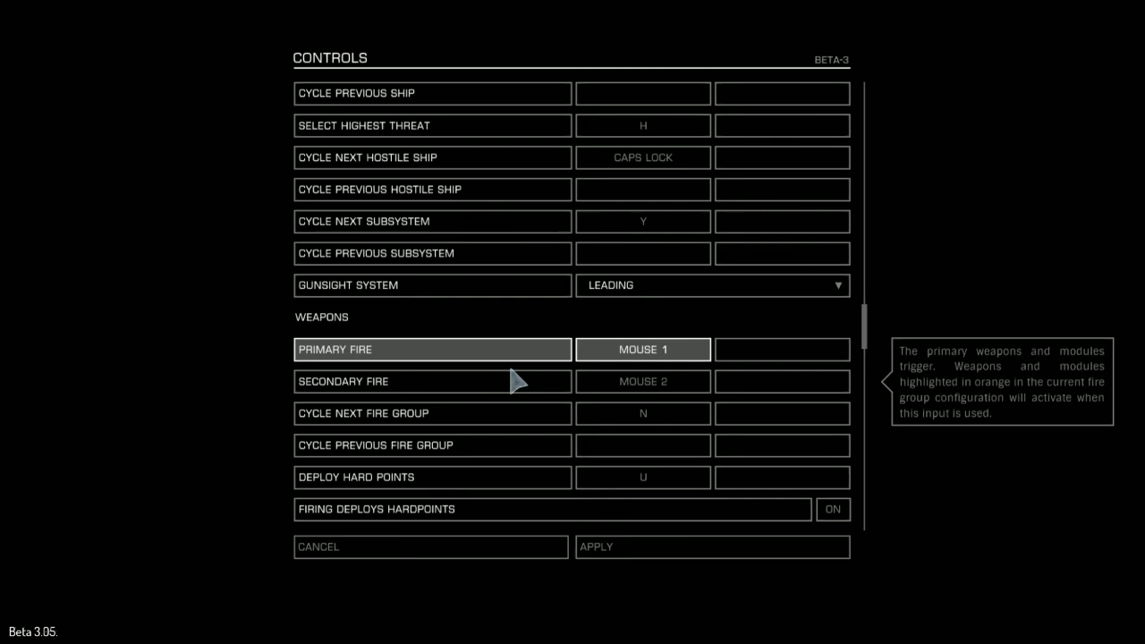
pyautogui.scroll(-1, 591, 349)
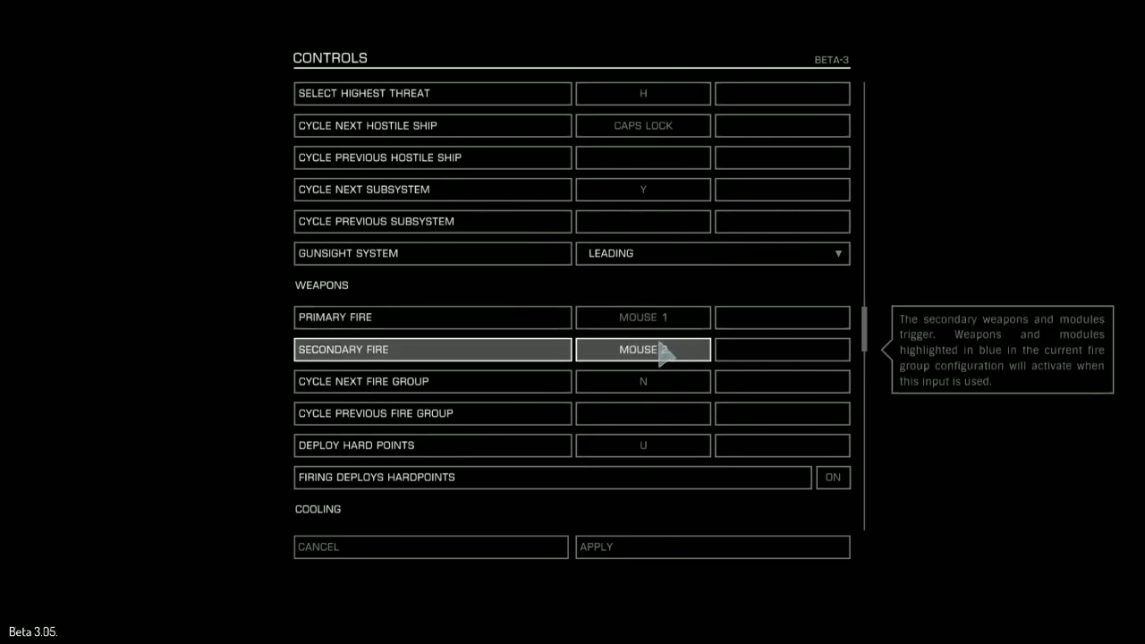
pyautogui.scroll(-1, 668, 375)
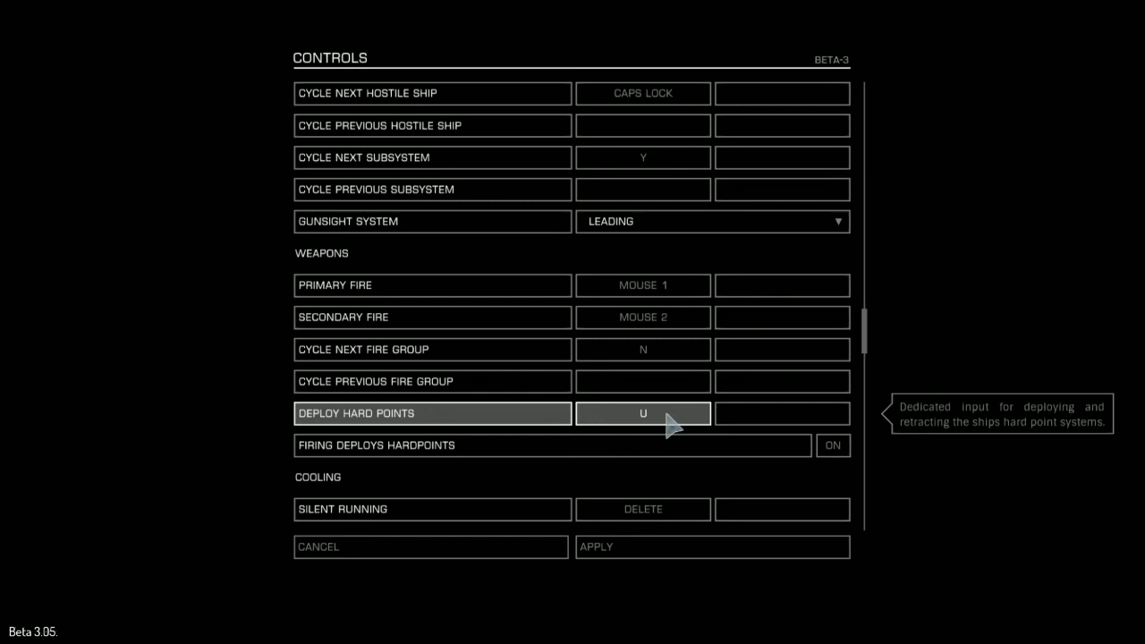
pyautogui.scroll(-1, 670, 425)
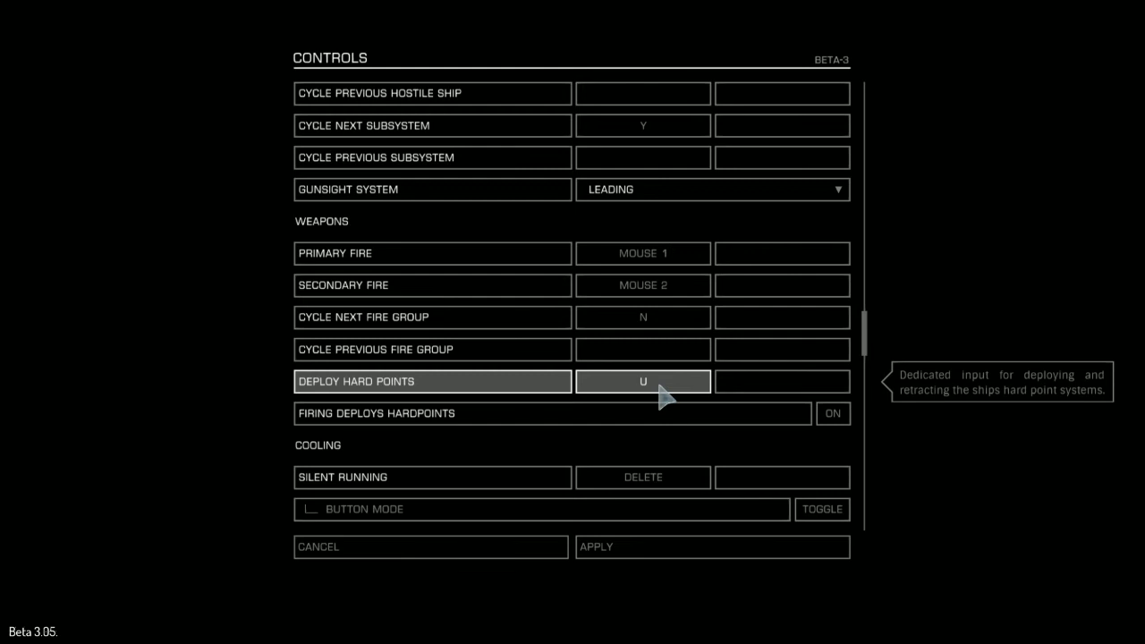
pyautogui.scroll(-4, 659, 387)
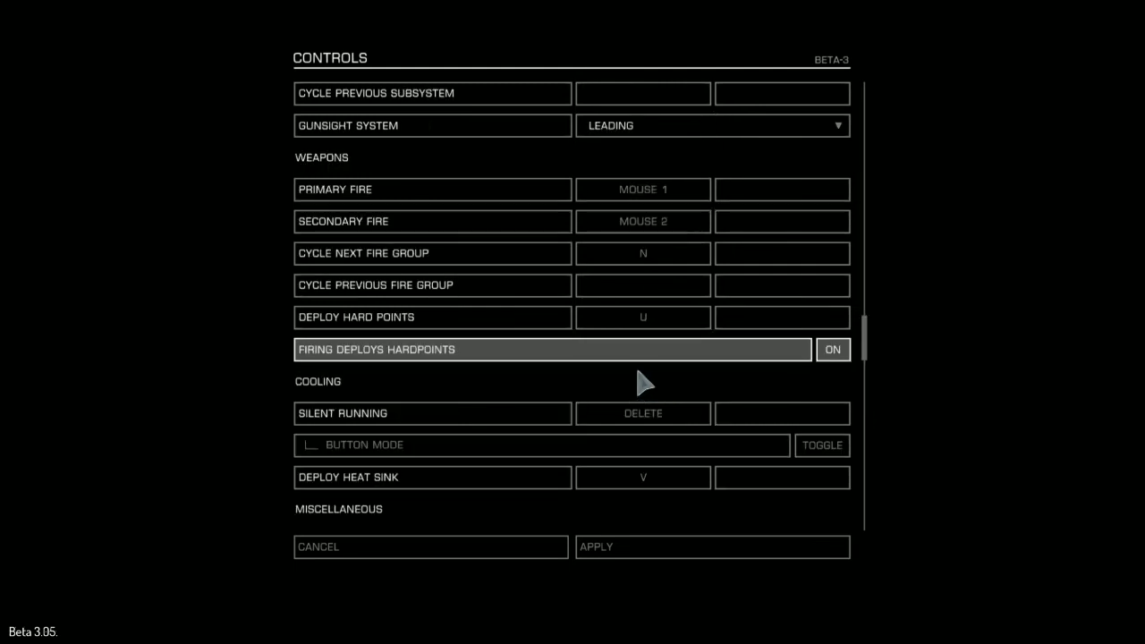
pyautogui.moveTo(654, 358)
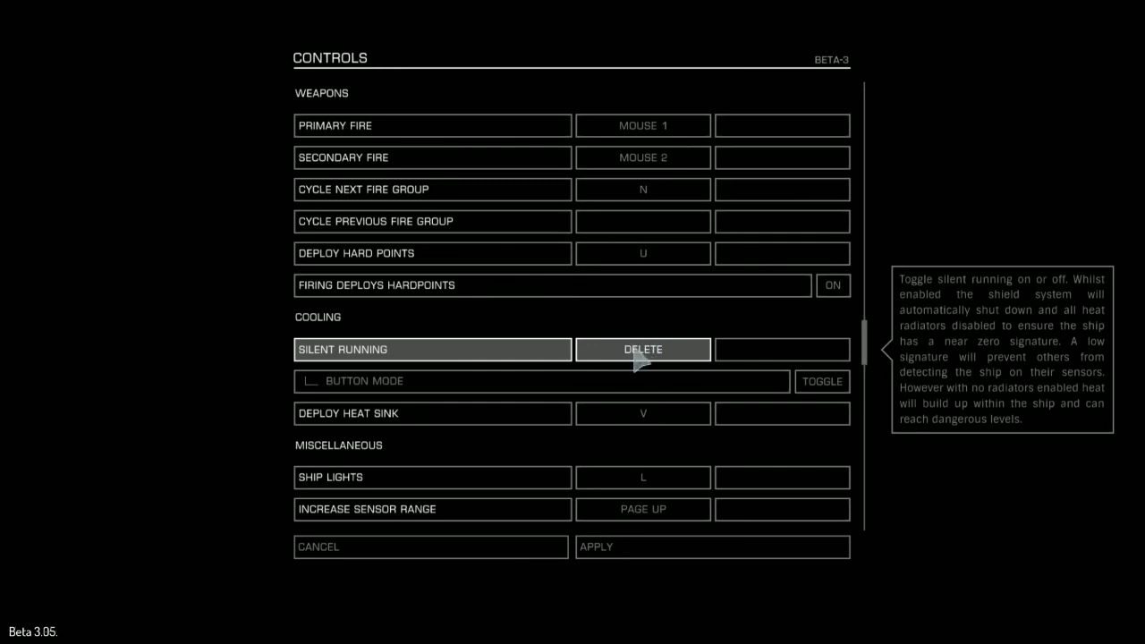
# Review the bindings for the heat sink, ship lights, sensor range and power distribution between engines, weapons and systems.
pyautogui.scroll(-2, 633, 358)
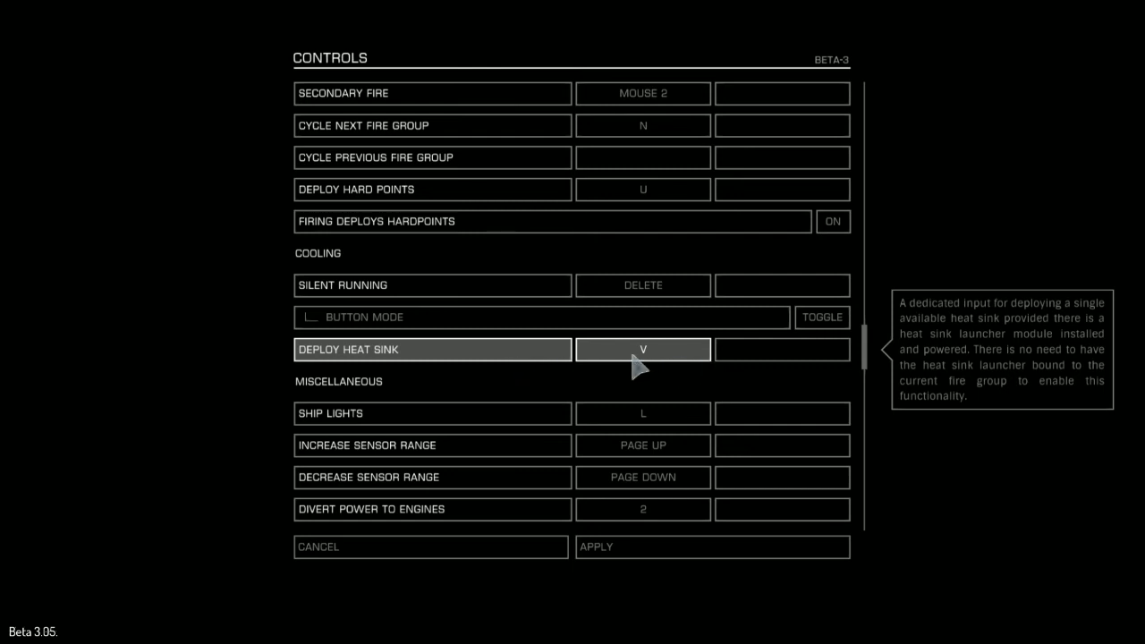
pyautogui.scroll(-2, 642, 361)
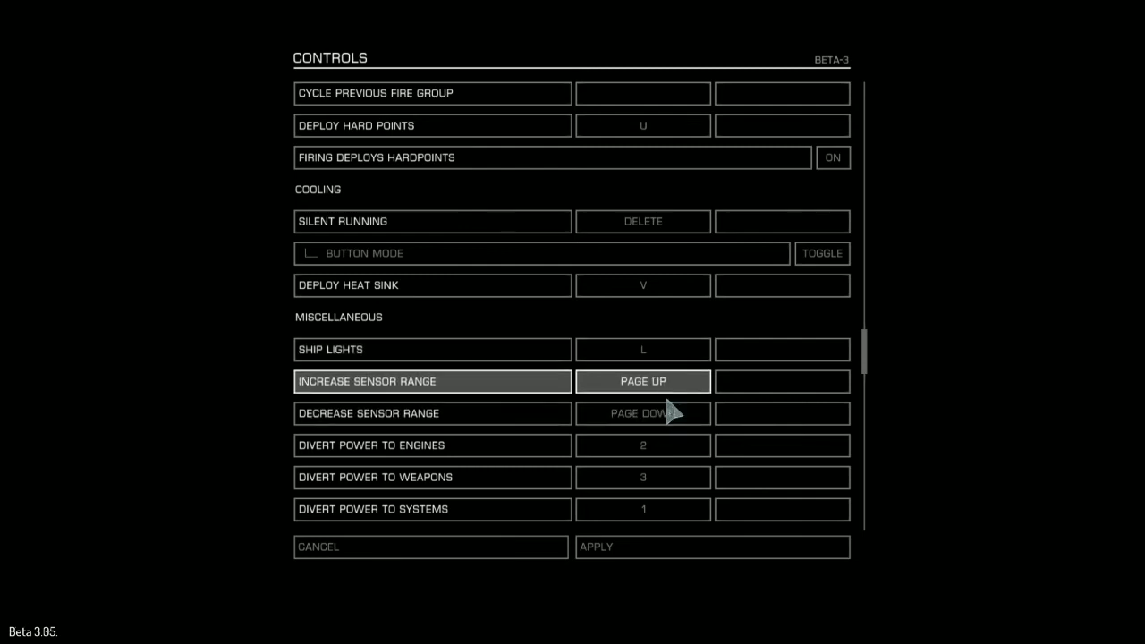
pyautogui.scroll(-1, 671, 407)
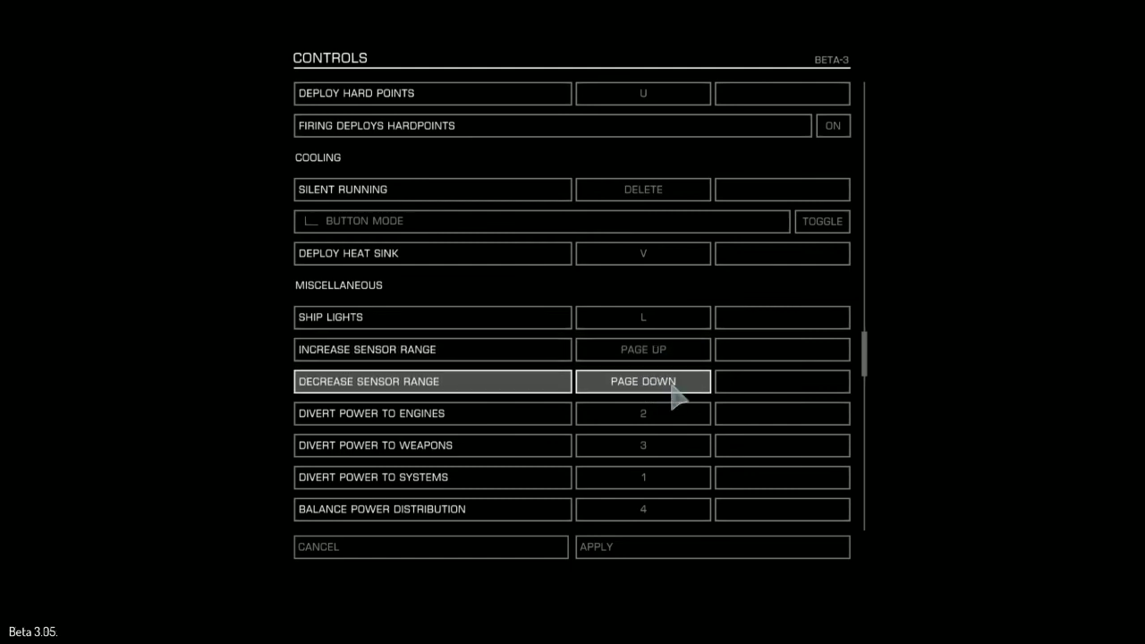
pyautogui.moveTo(675, 391)
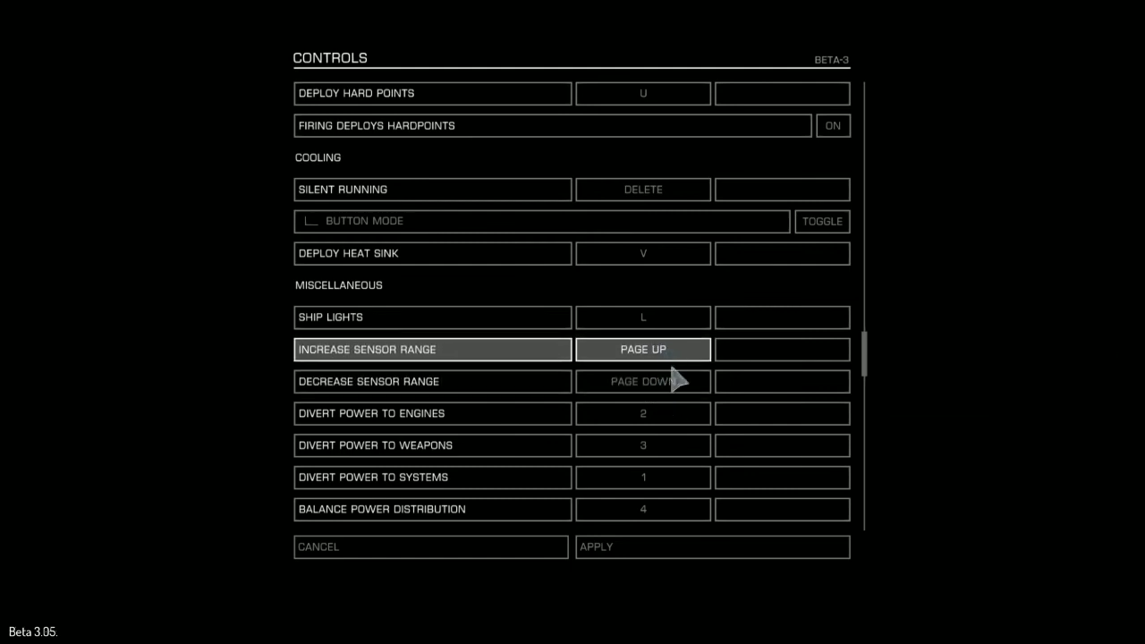
pyautogui.scroll(-2, 652, 388)
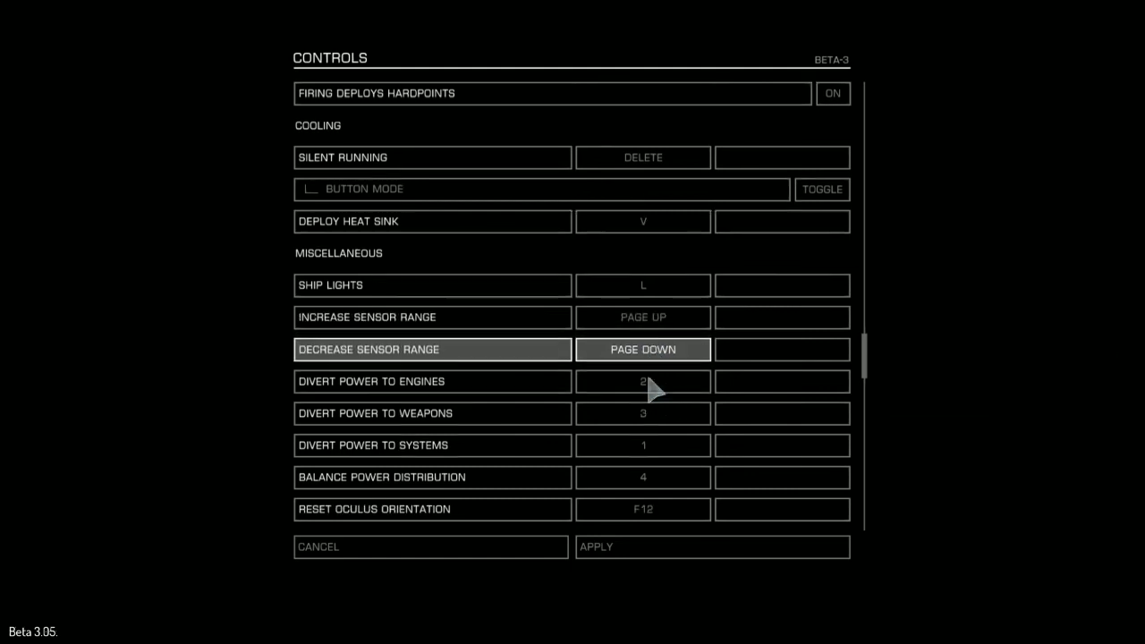
pyautogui.scroll(-1, 658, 365)
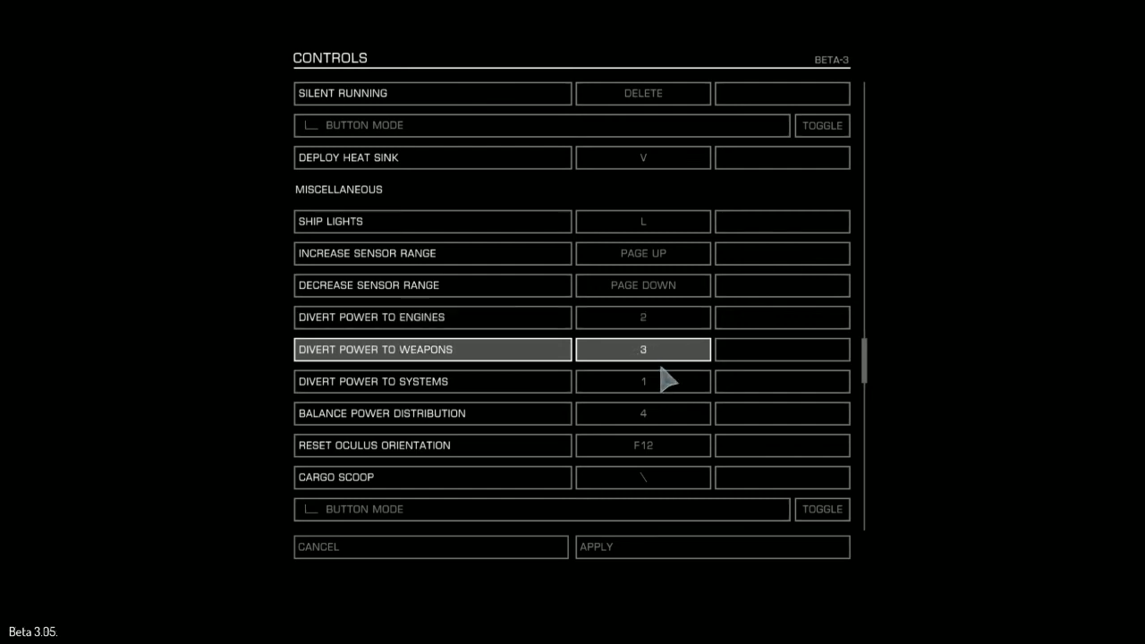
pyautogui.moveTo(662, 365)
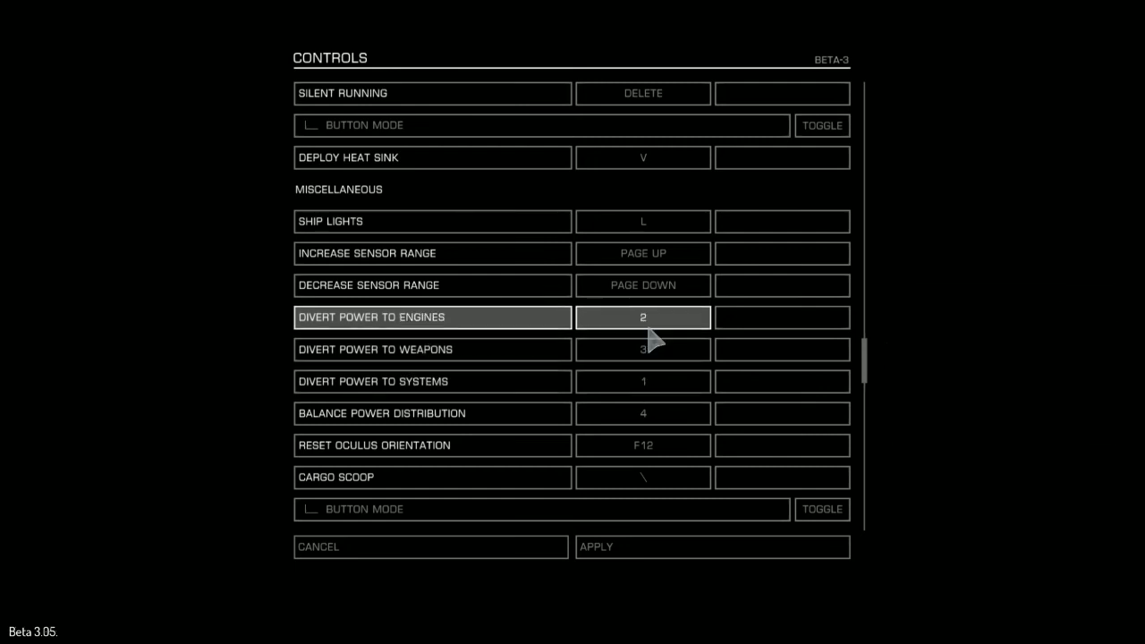
pyautogui.moveTo(658, 335)
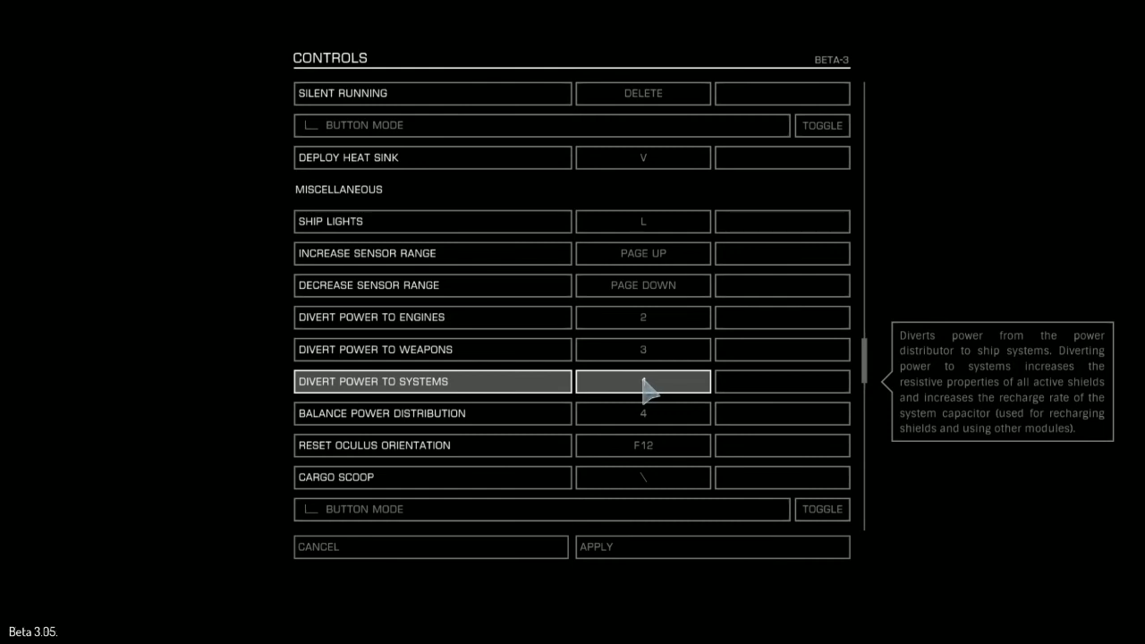
# Bind the cargo scoop in the miscellaneous section to the backslash key.
pyautogui.scroll(-4, 662, 389)
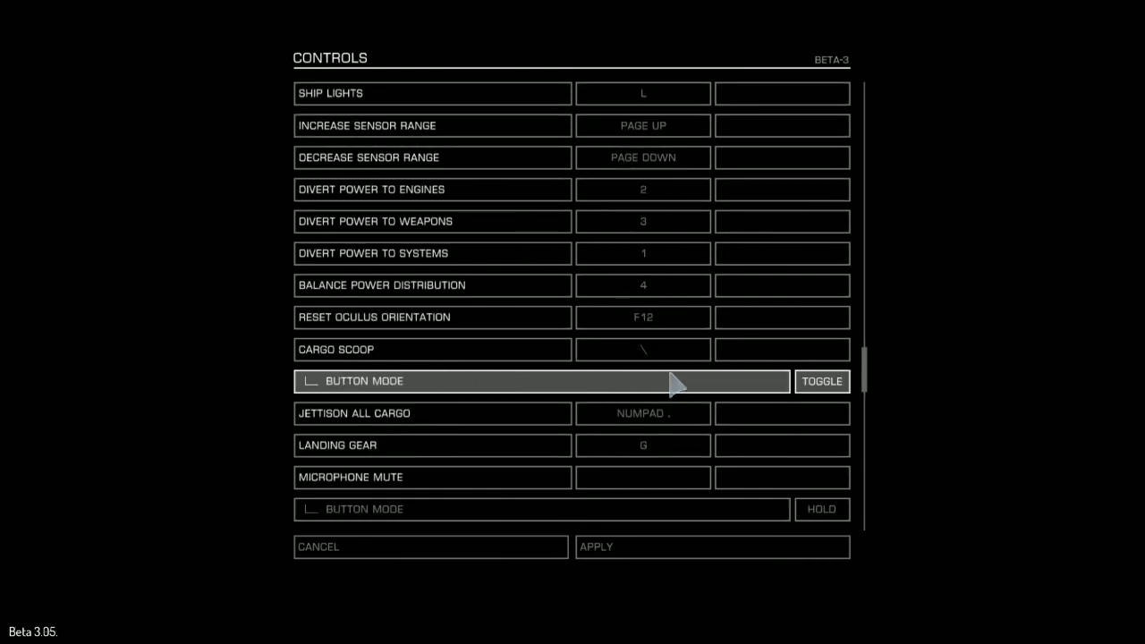
pyautogui.click(642, 350)
pyautogui.press('\\')
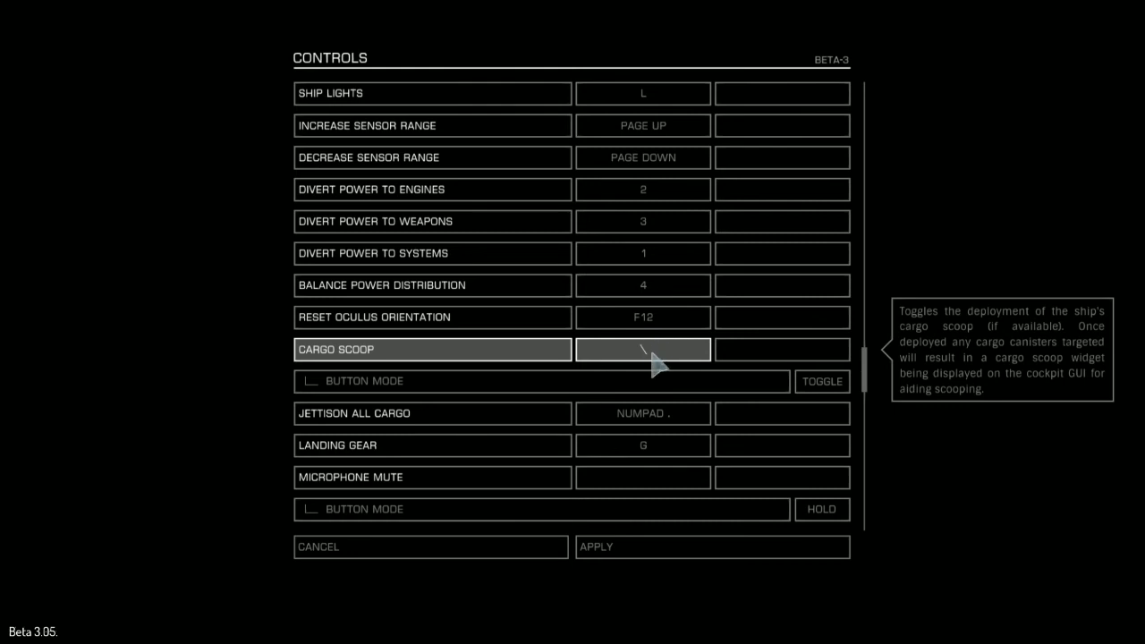
# Review the remaining miscellaneous bindings, from jettisoning cargo and landing gear to the shield cell and chaff launcher.
pyautogui.scroll(-2, 661, 358)
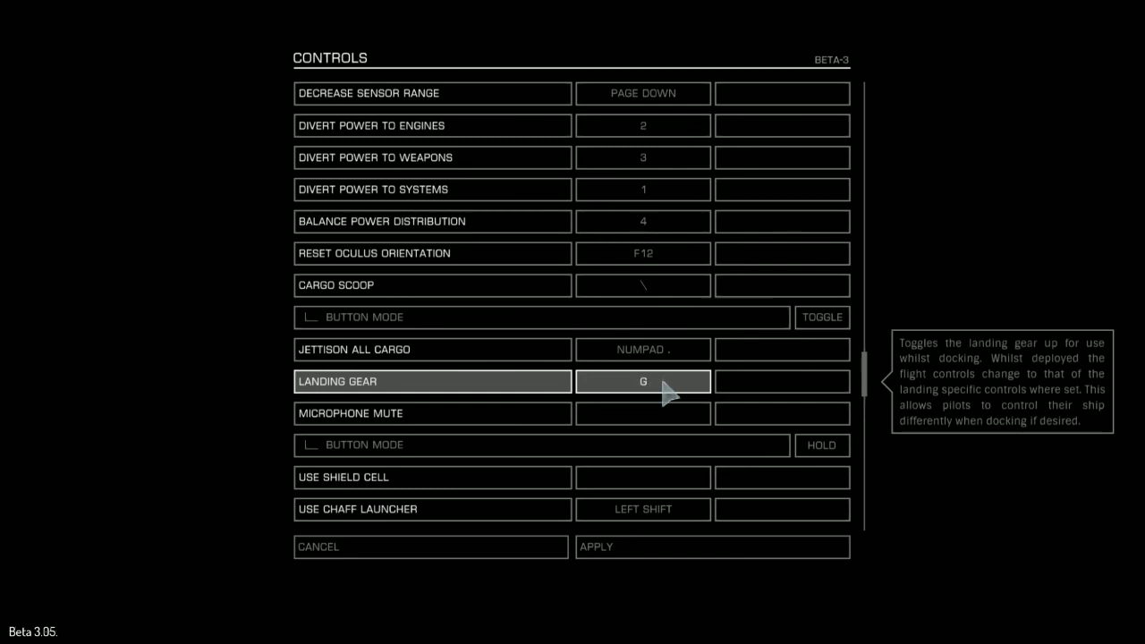
pyautogui.scroll(-3, 667, 391)
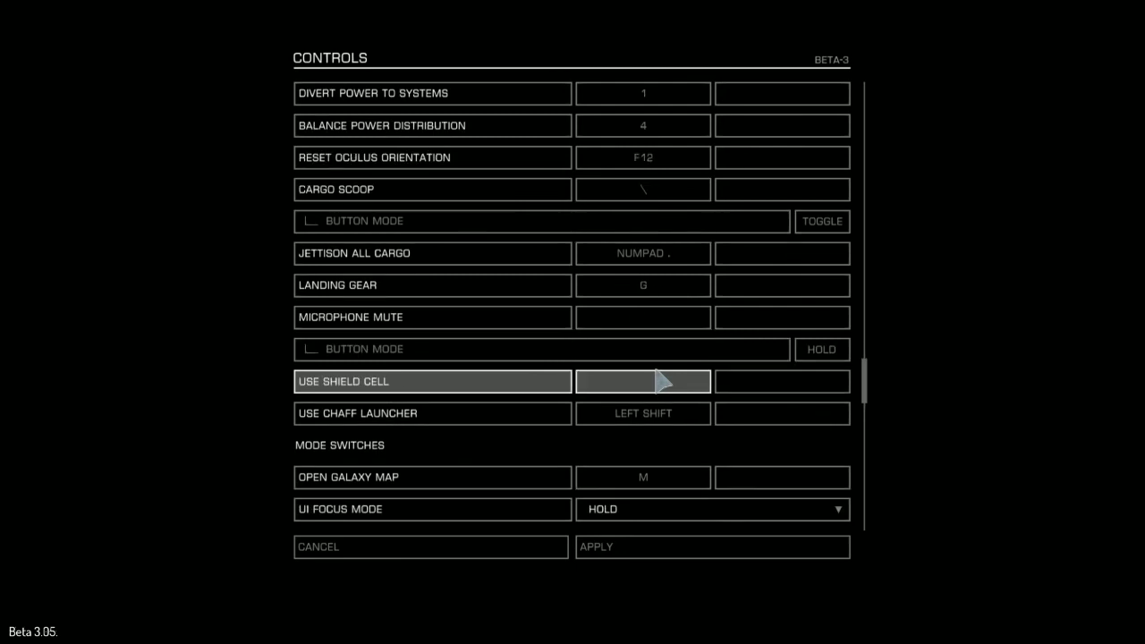
pyautogui.scroll(-2, 662, 381)
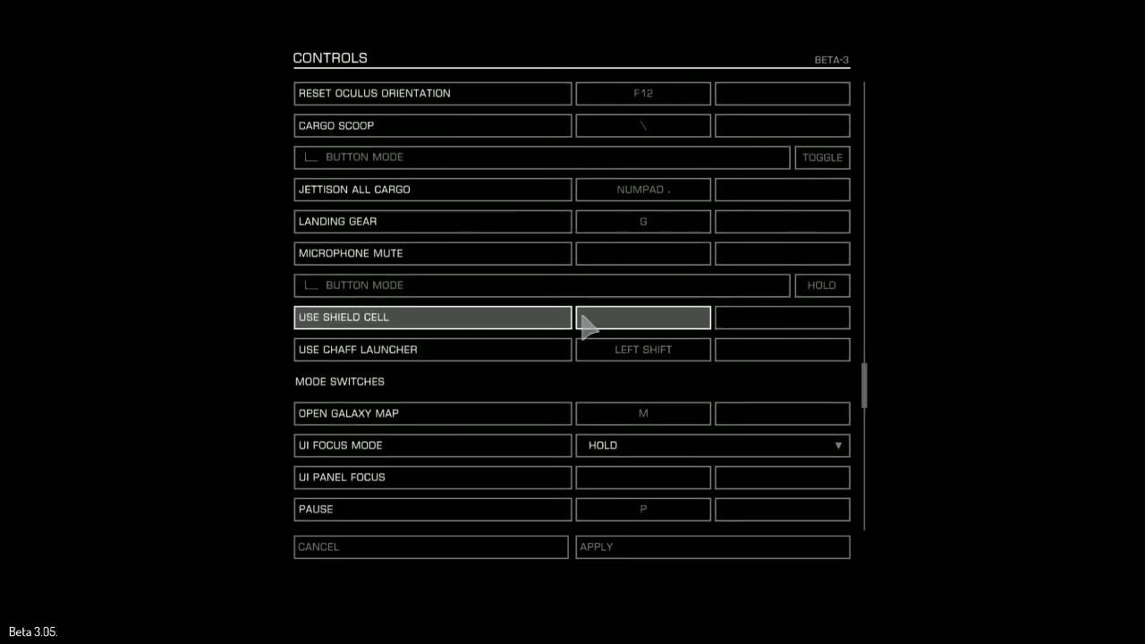
pyautogui.moveTo(659, 327)
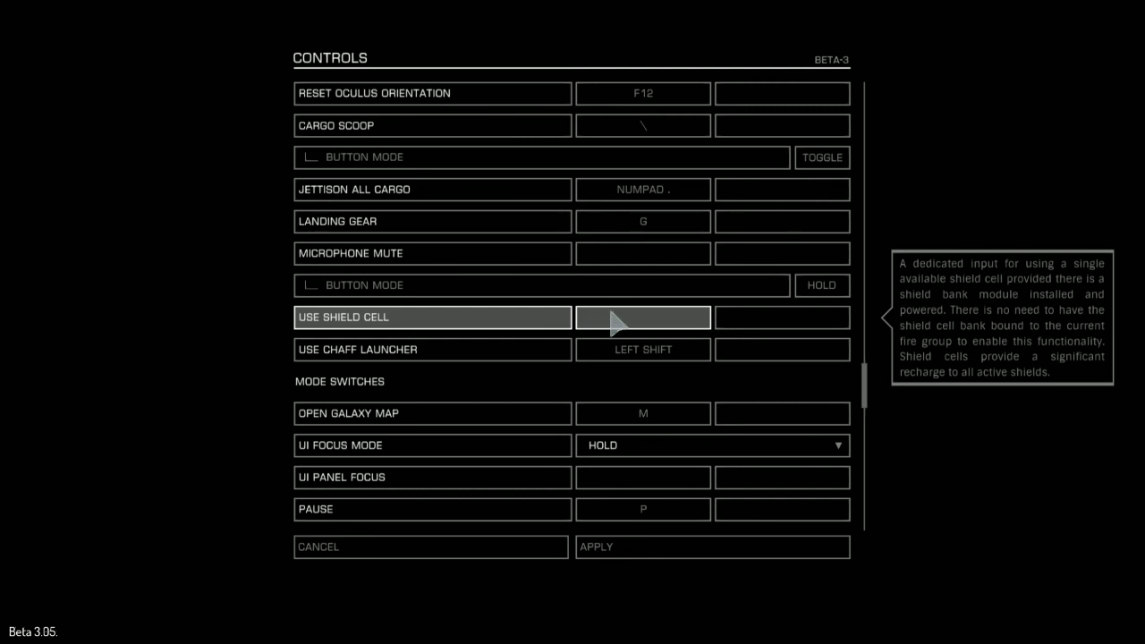
pyautogui.moveTo(649, 347)
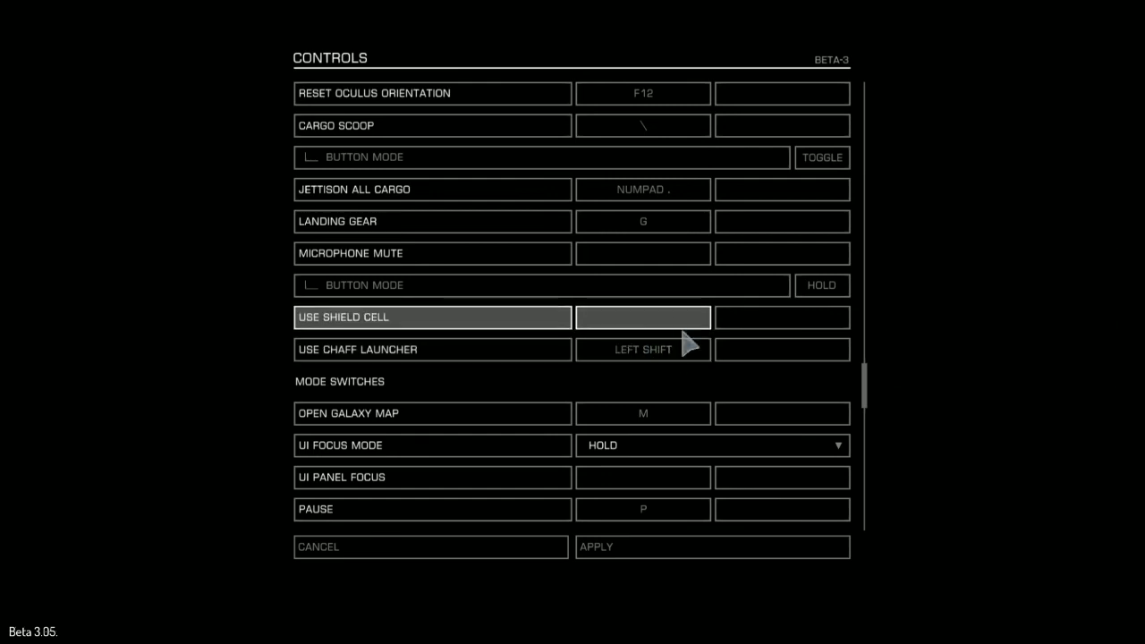
# Review the mode switch bindings, from opening the galaxy map to the target, systems, sensors and comms panels.
pyautogui.scroll(-2, 644, 344)
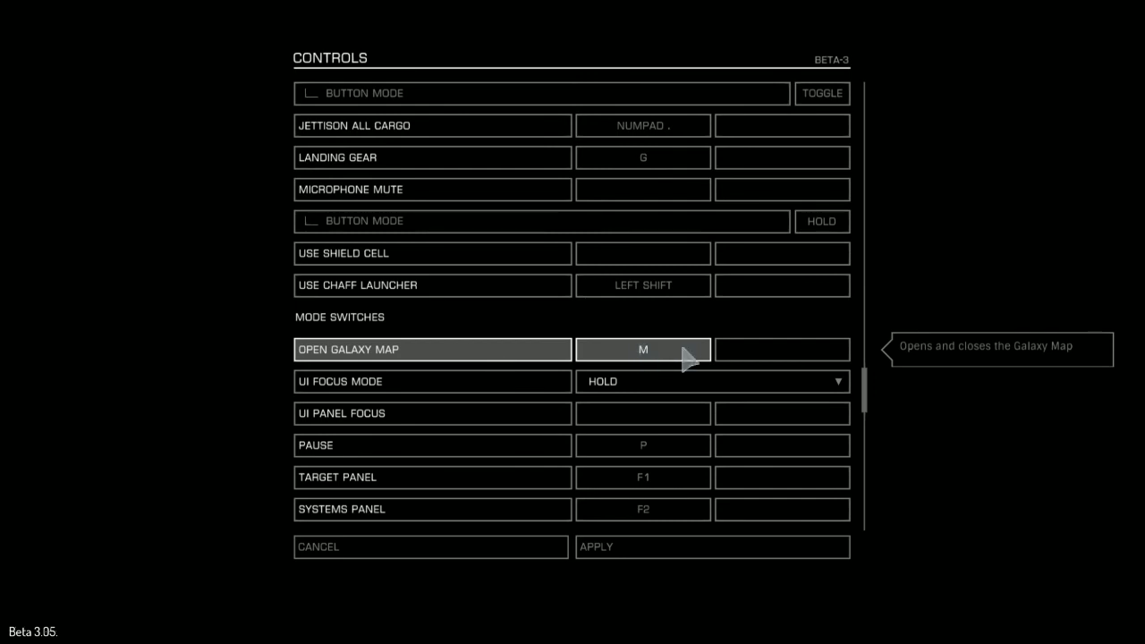
pyautogui.scroll(-1, 667, 376)
pyautogui.scroll(-2, 666, 394)
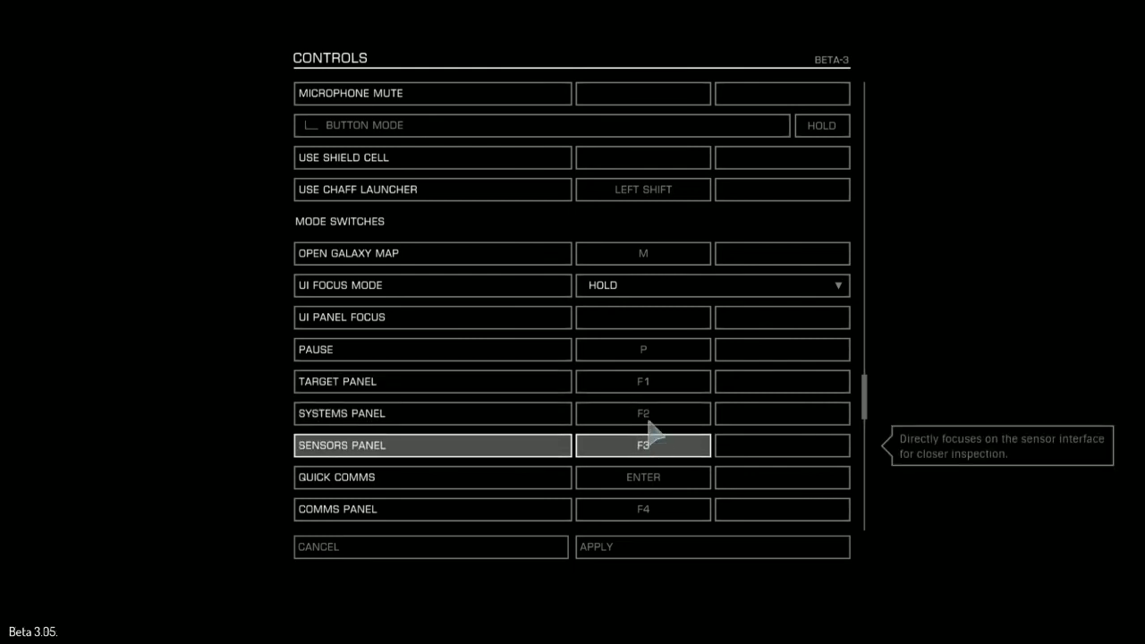
pyautogui.scroll(-1, 653, 433)
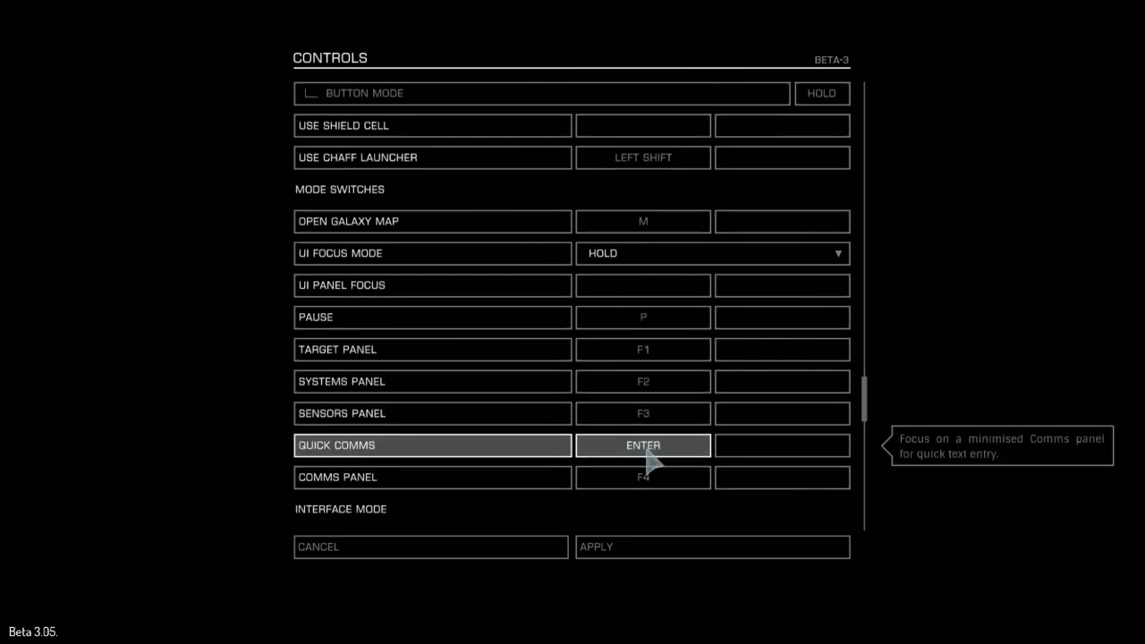
pyautogui.scroll(-1, 649, 459)
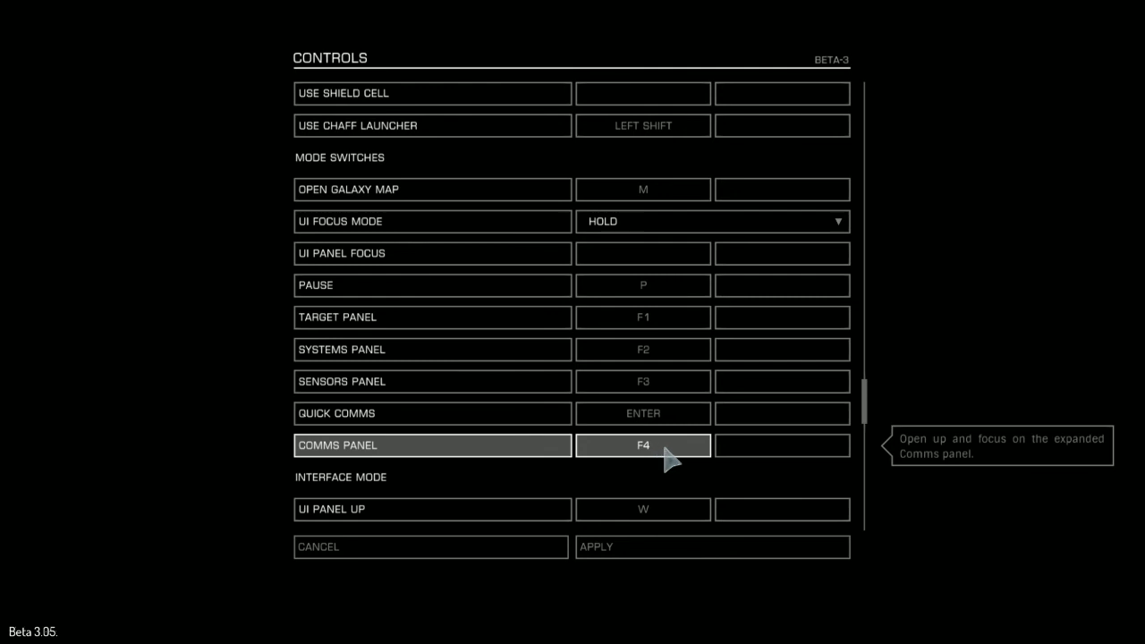
# Review the interface mode bindings for moving through UI panels and the headlook mode settings.
pyautogui.scroll(-5, 669, 459)
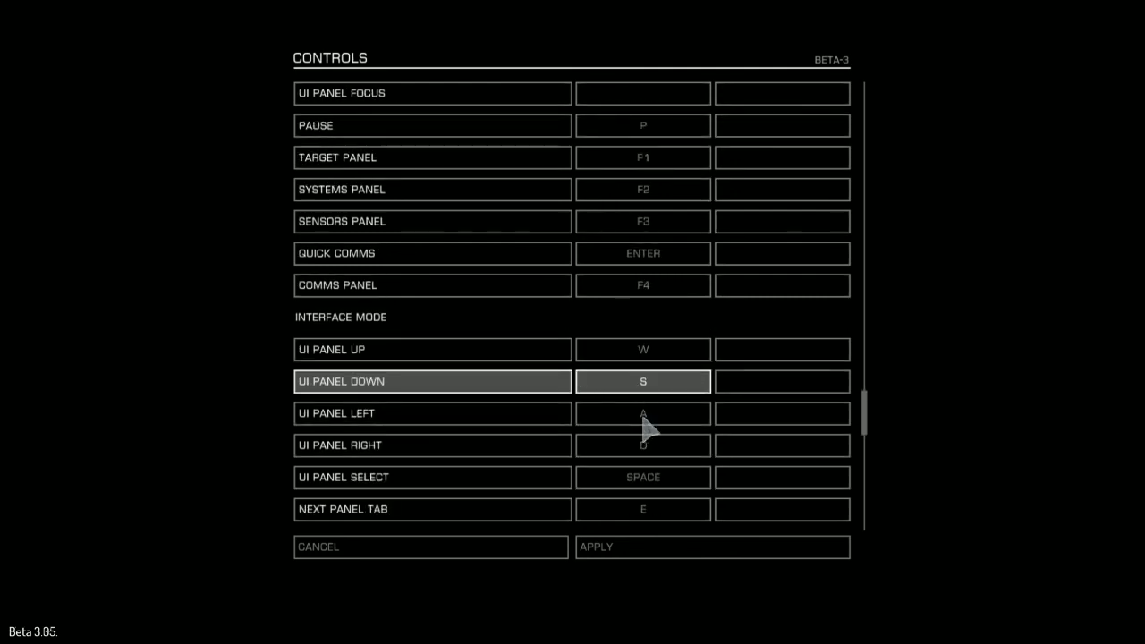
pyautogui.scroll(-3, 646, 429)
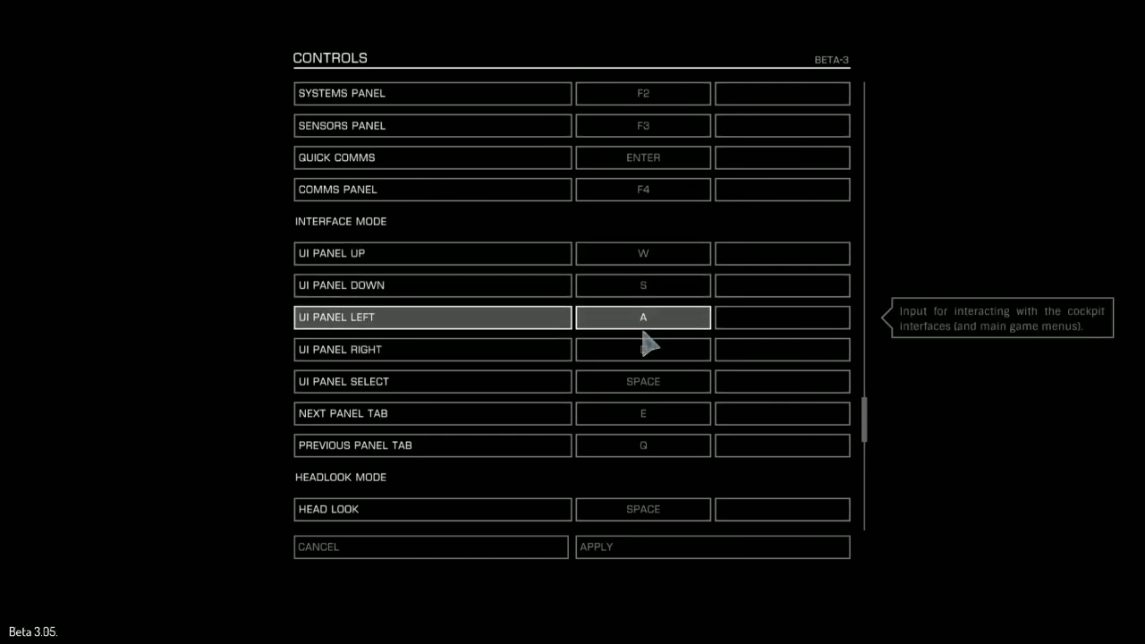
pyautogui.scroll(-6, 642, 333)
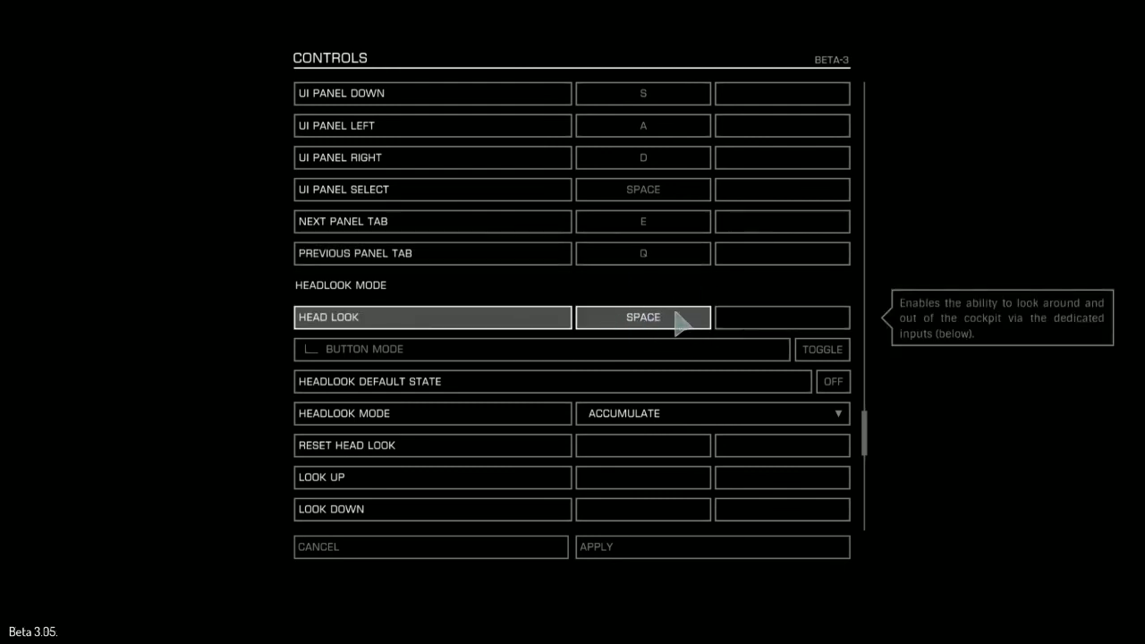
pyautogui.scroll(-3, 669, 323)
pyautogui.scroll(-4, 669, 321)
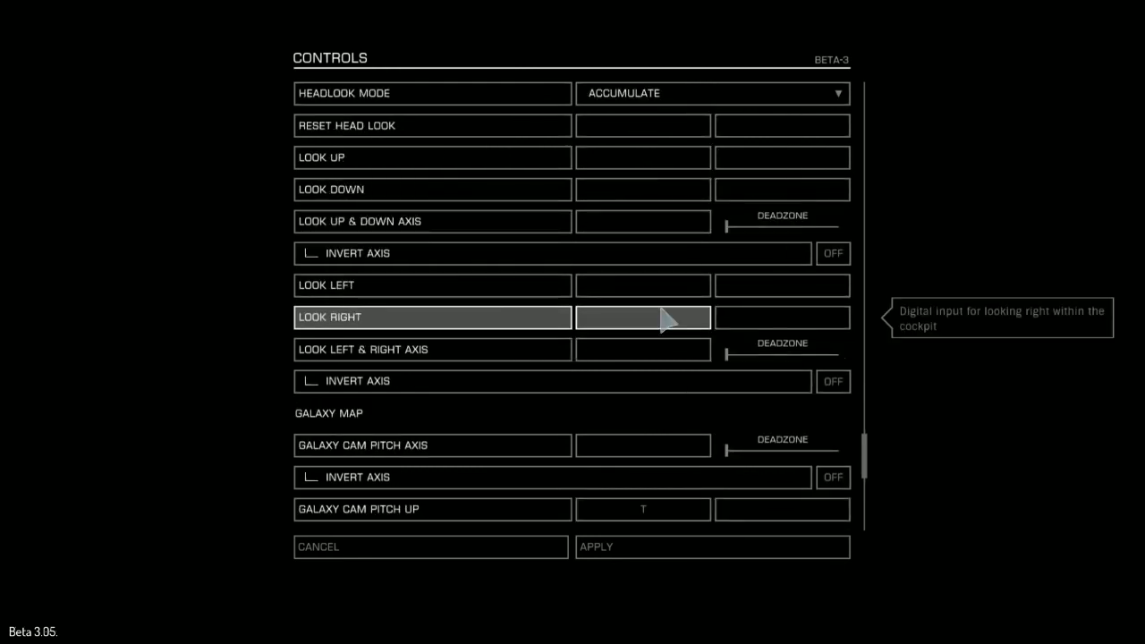
# Review the galaxy map camera bindings for pitch, yaw, translation and zoom.
pyautogui.scroll(-2, 669, 321)
pyautogui.scroll(-3, 667, 321)
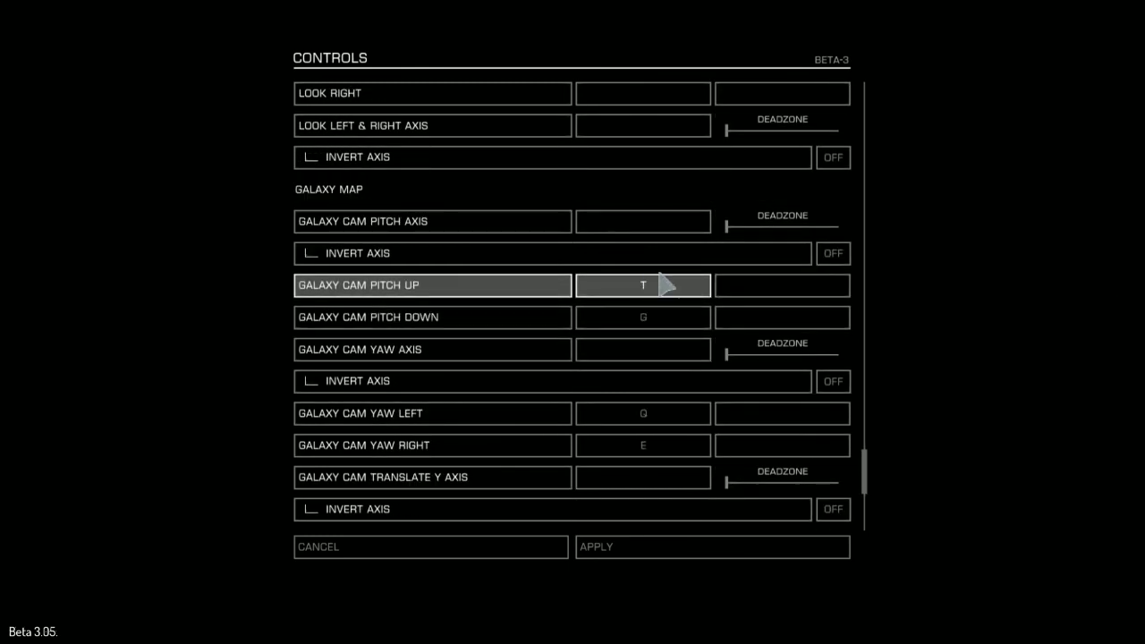
pyautogui.scroll(-1, 662, 299)
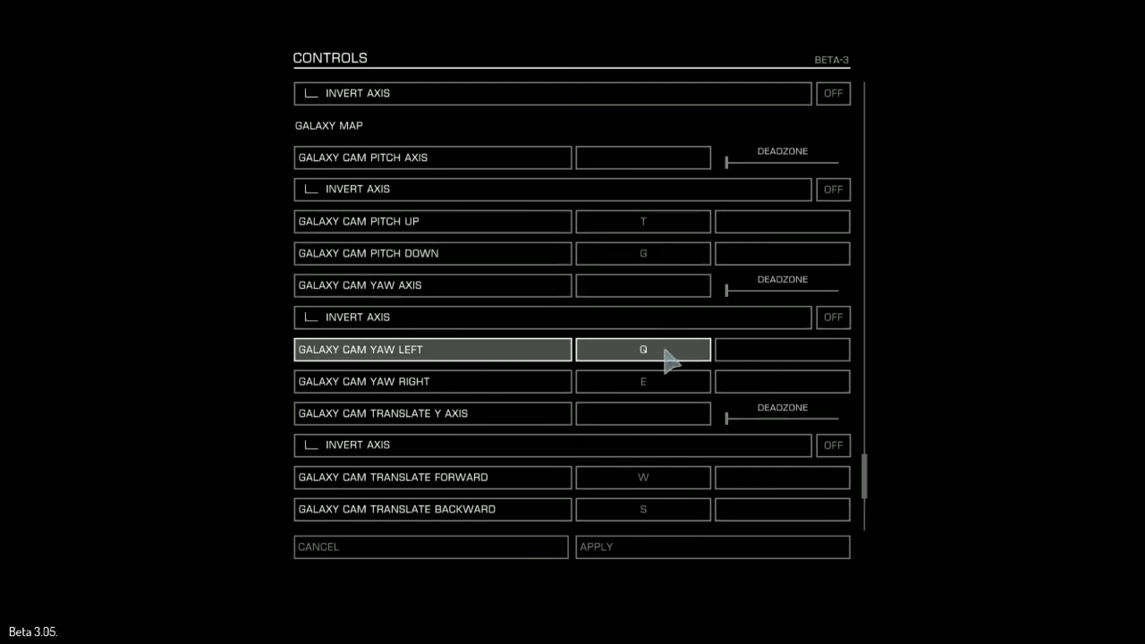
pyautogui.scroll(-1, 671, 394)
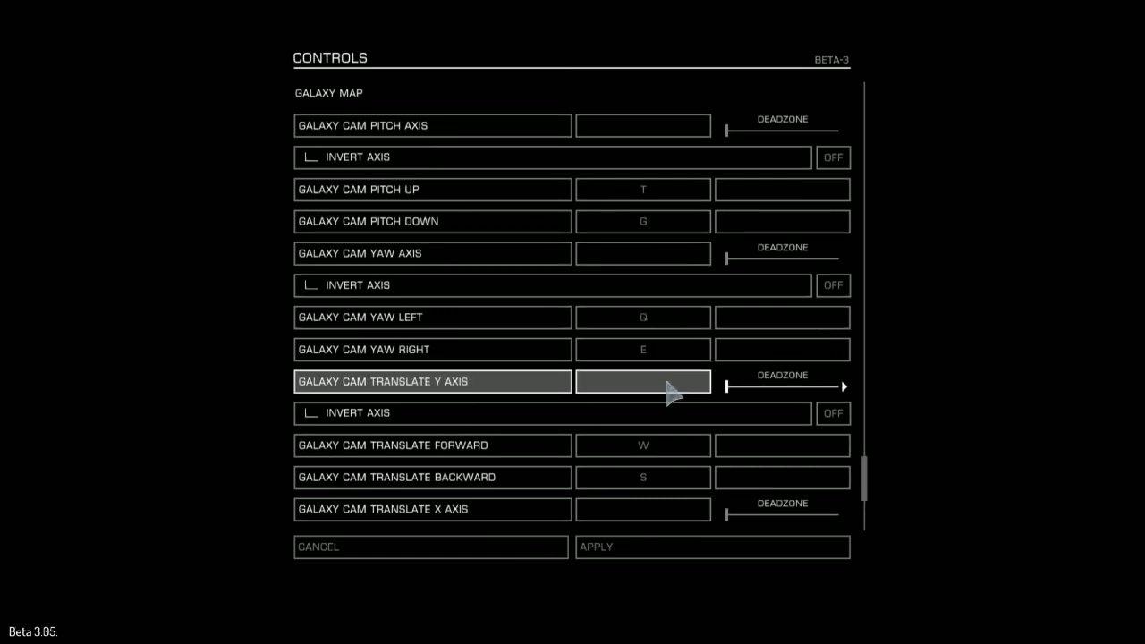
pyautogui.scroll(-2, 671, 393)
pyautogui.scroll(-4, 685, 414)
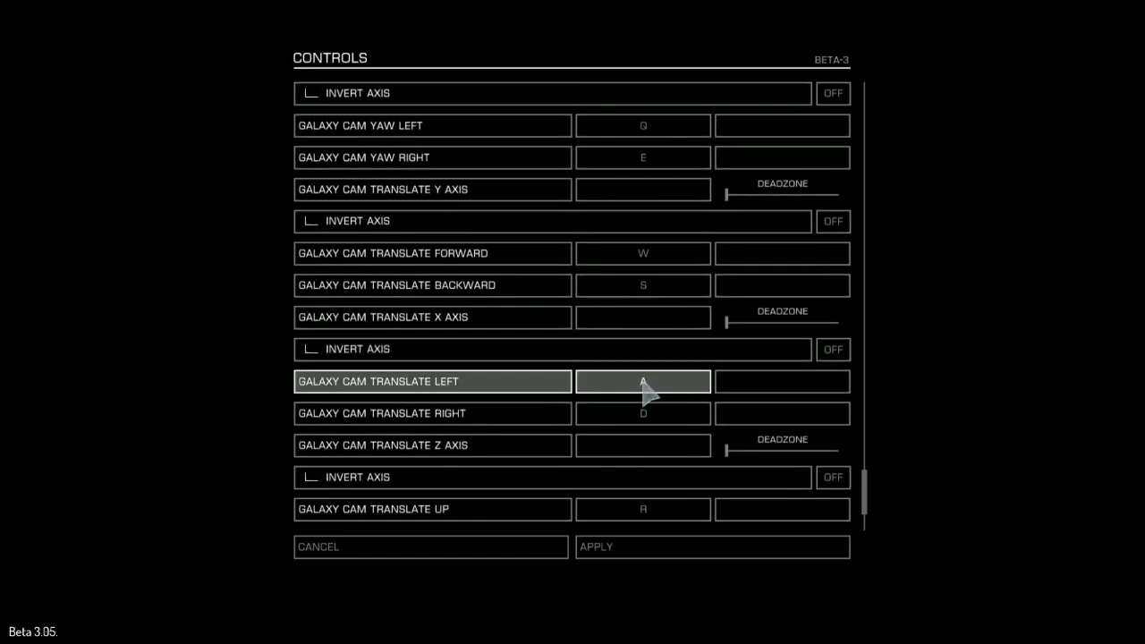
pyautogui.scroll(-3, 644, 389)
pyautogui.scroll(-4, 635, 382)
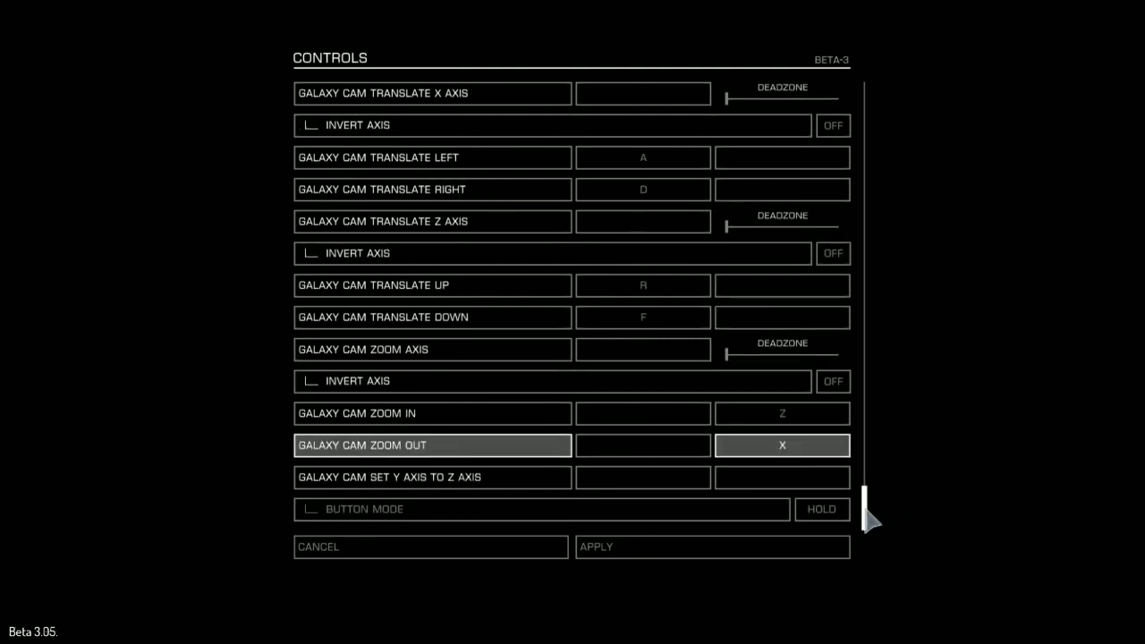
# Skim back over the controls list from the flight rotation and thrust bindings to the throttle and landing override sections.
pyautogui.moveTo(866, 515); pyautogui.dragTo(874, 143)
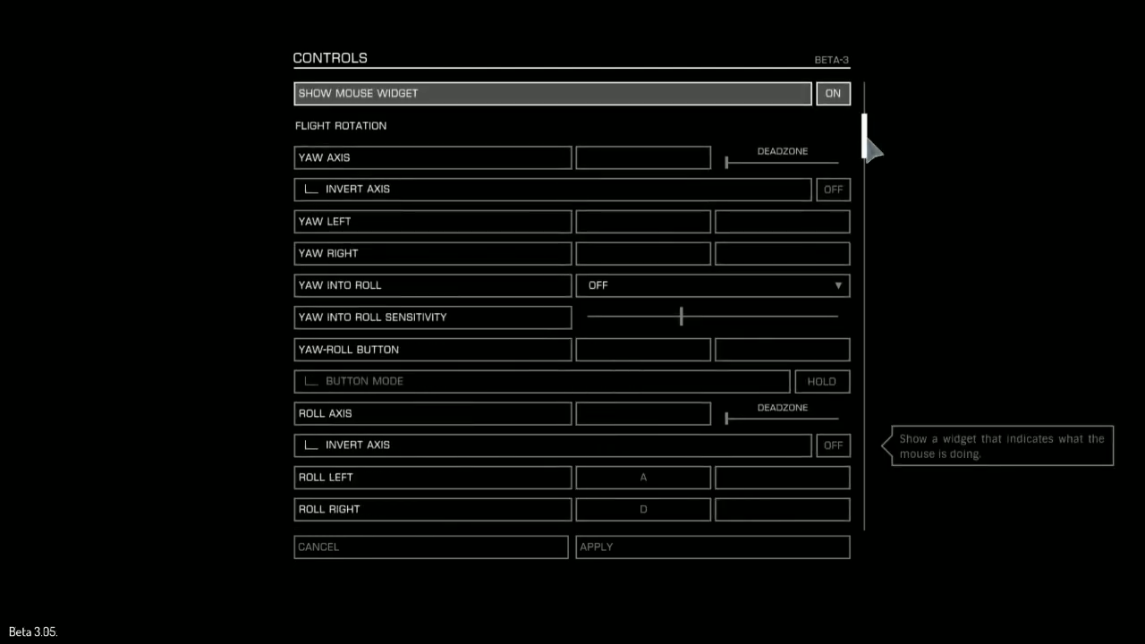
pyautogui.moveTo(872, 150); pyautogui.dragTo(876, 519)
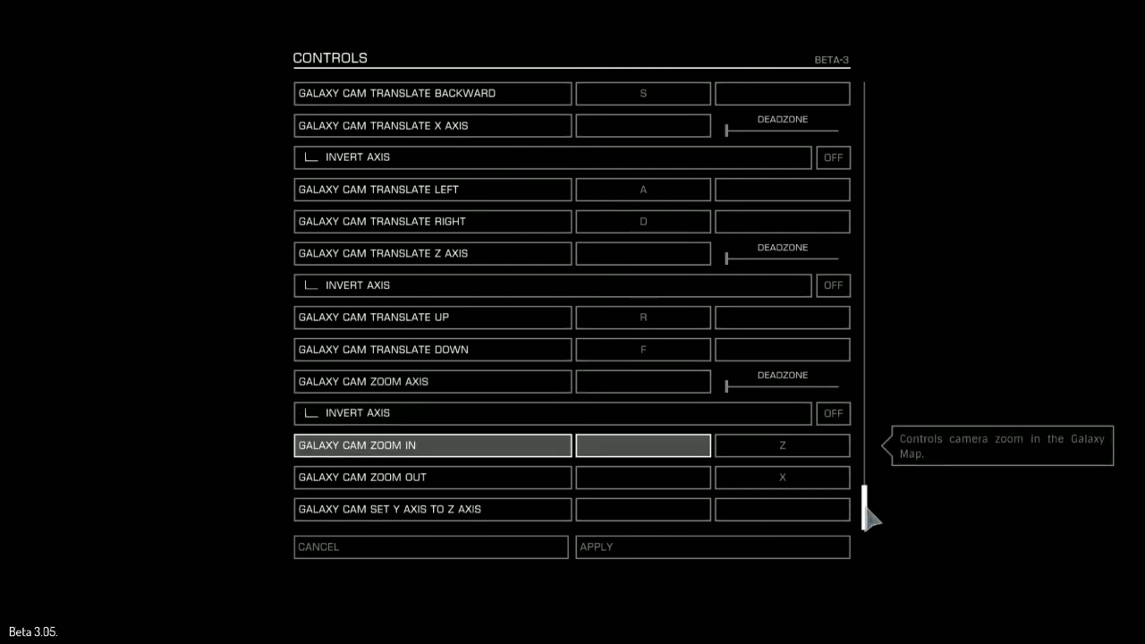
pyautogui.moveTo(872, 518); pyautogui.dragTo(874, 146)
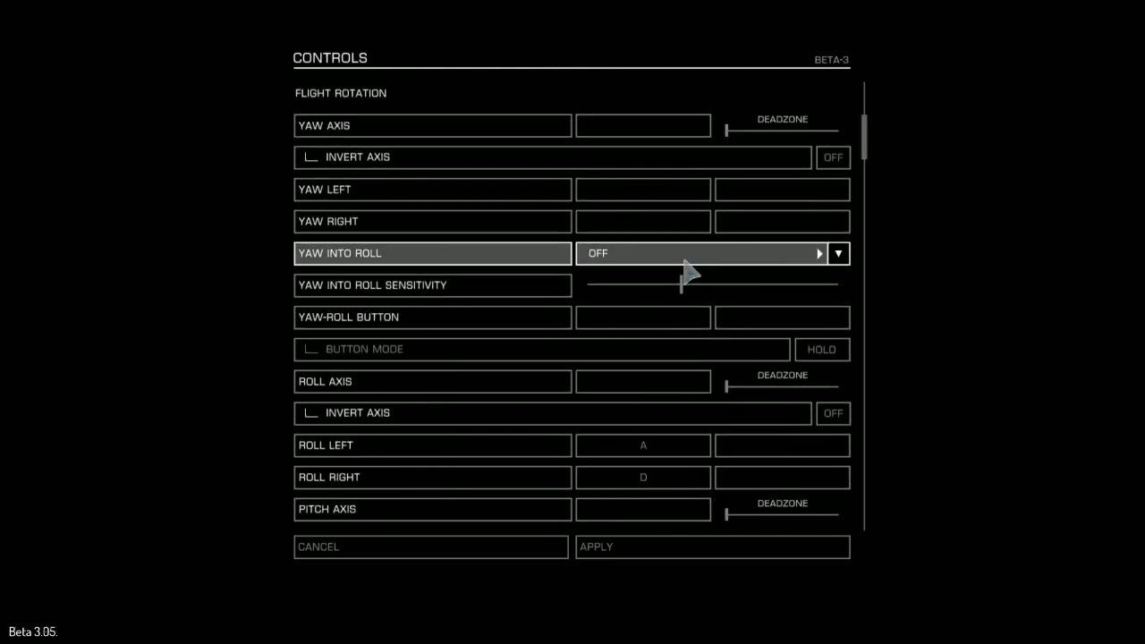
pyautogui.scroll(-5, 606, 358)
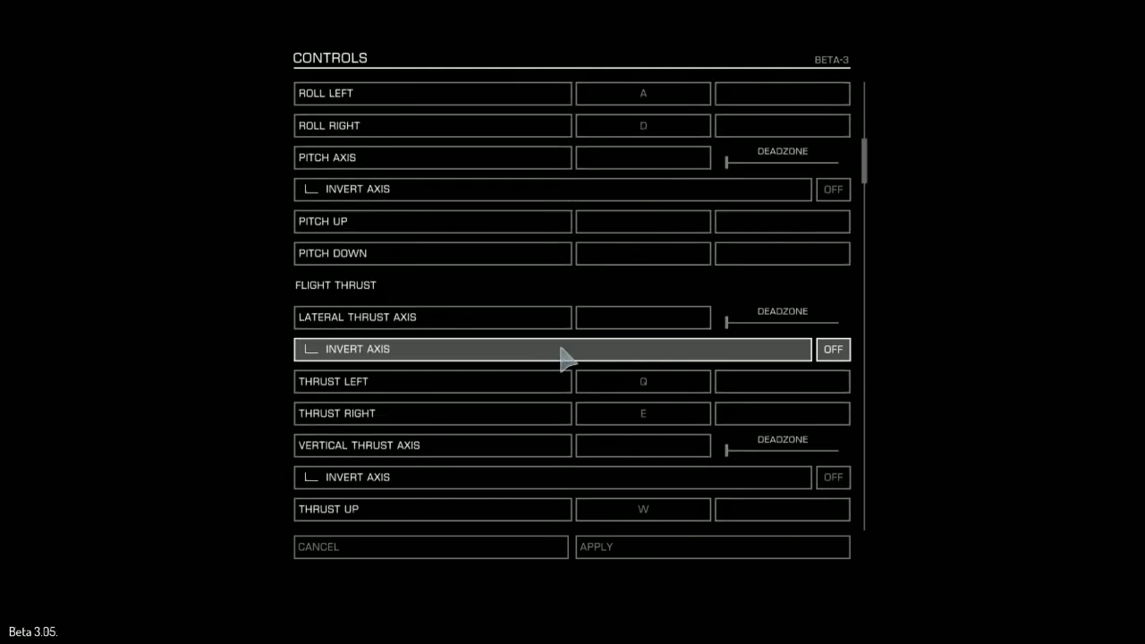
pyautogui.scroll(-7, 550, 356)
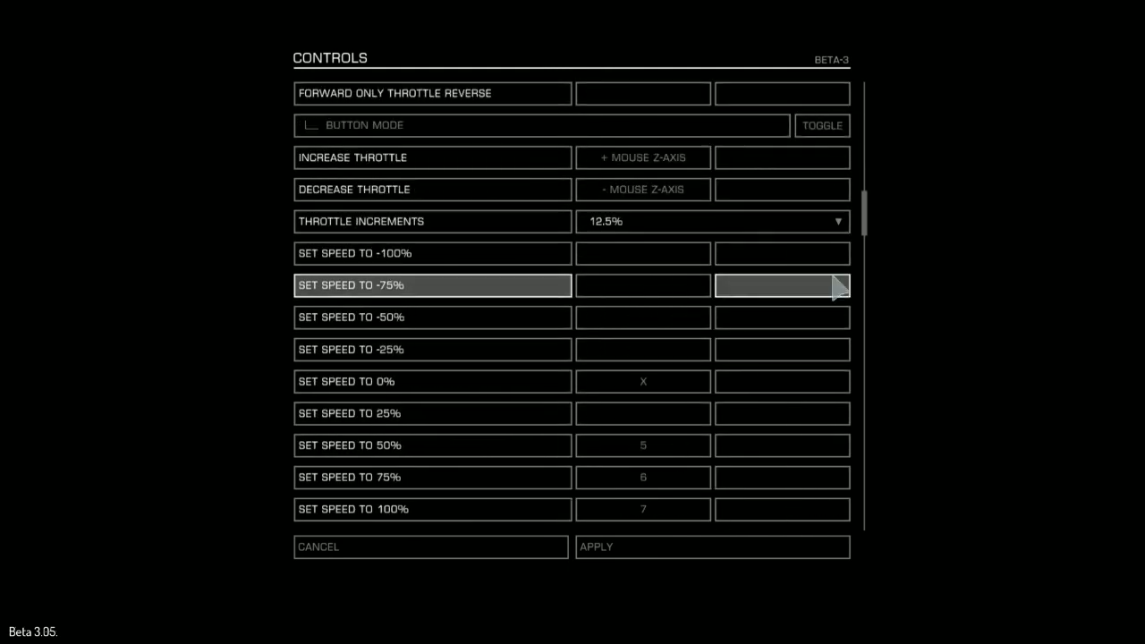
pyautogui.moveTo(863, 226); pyautogui.dragTo(877, 263)
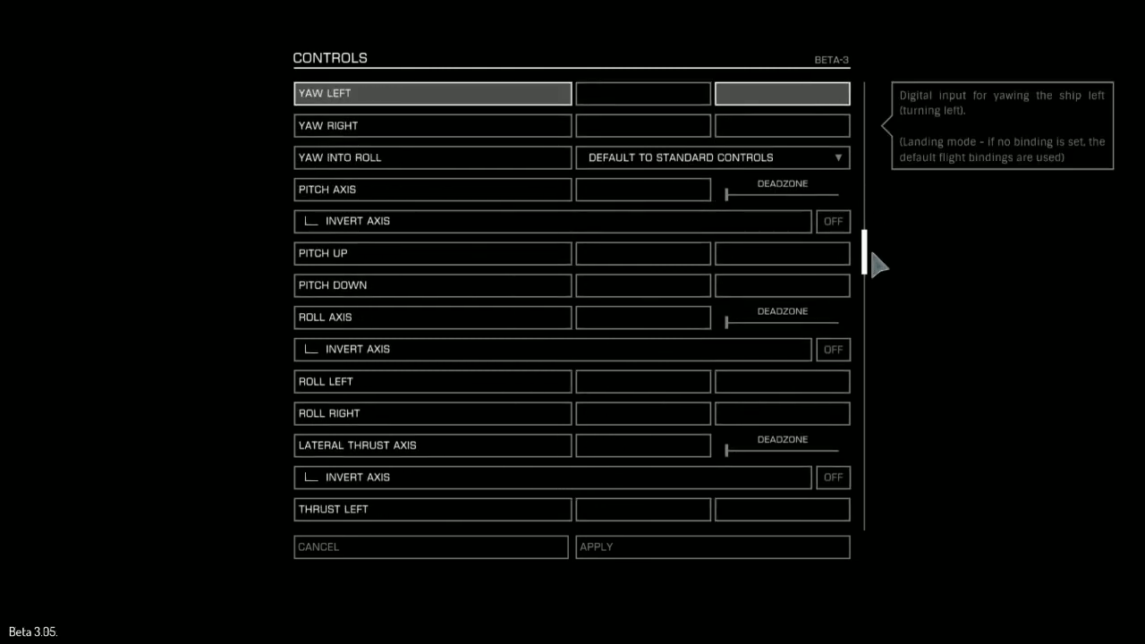